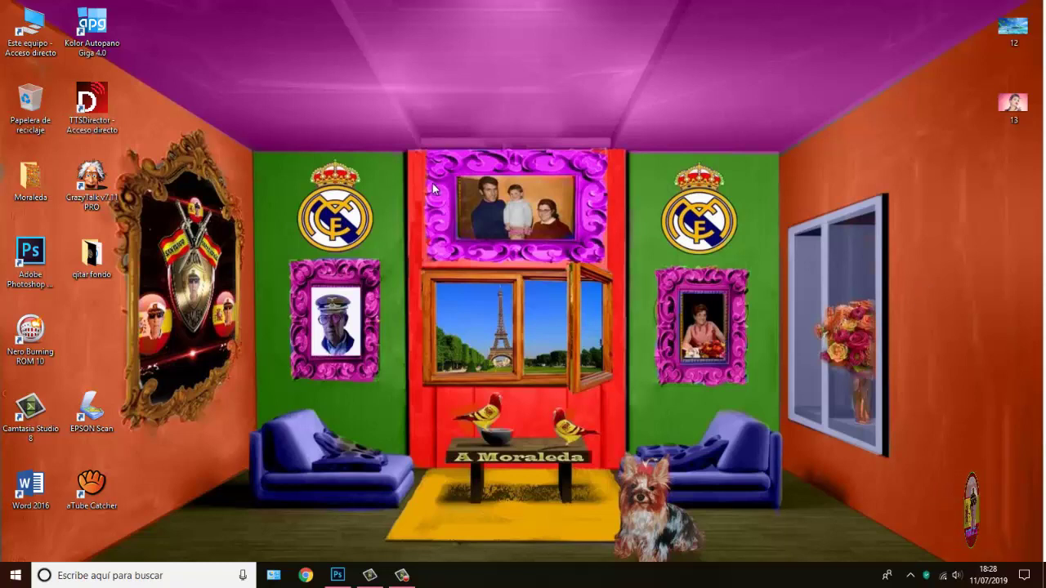
# - Launch Adobe Photoshop from the taskbar, opening to an empty workspace
pyautogui.moveTo(273, 132); pyautogui.dragTo(433, 282)
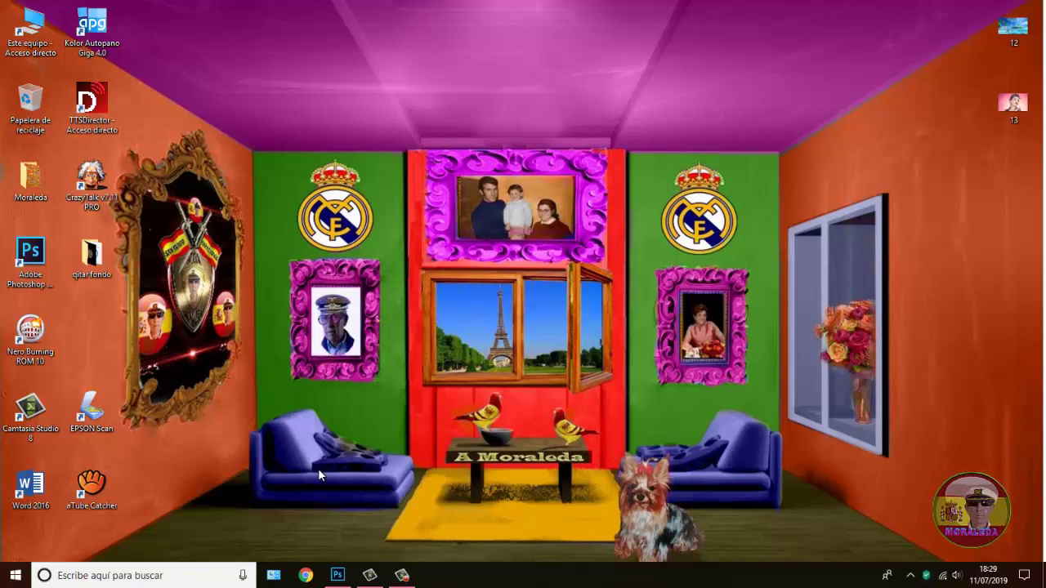
pyautogui.click(336, 576)
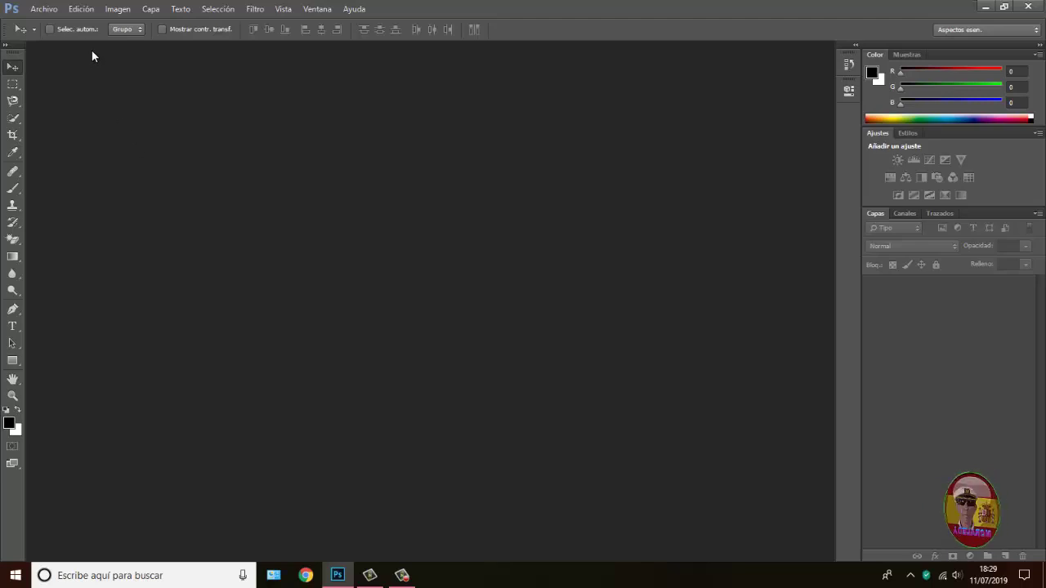
# - Open the image 13.jpg from the Escritorio (desktop) folder
pyautogui.click(45, 14)
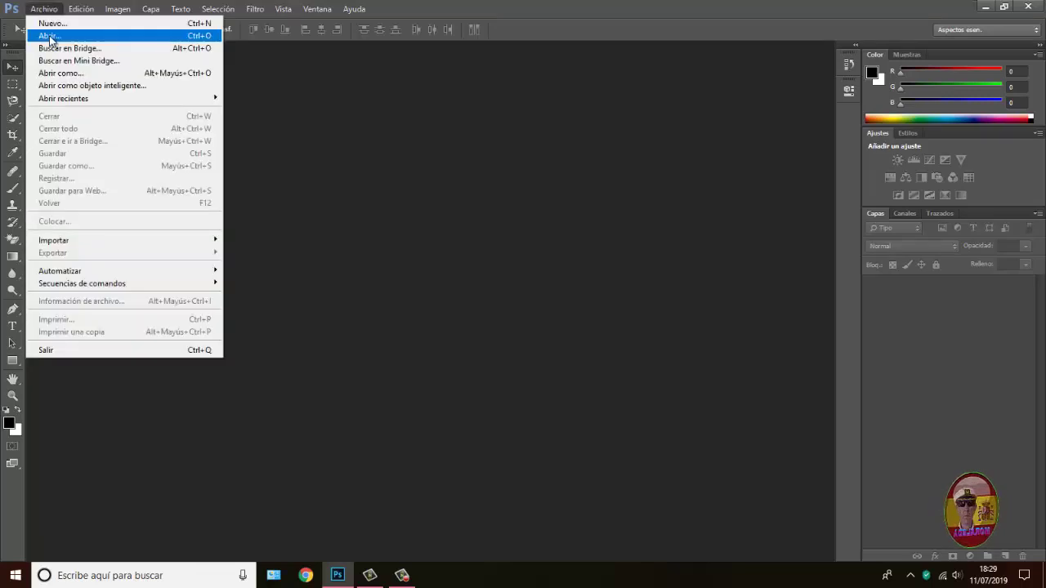
pyautogui.click(51, 36)
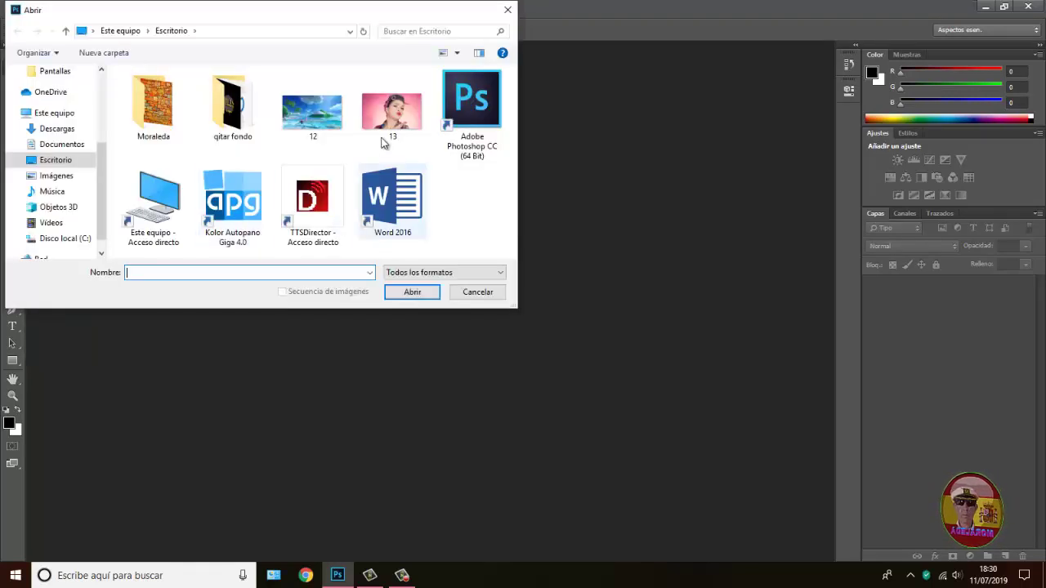
pyautogui.click(389, 124)
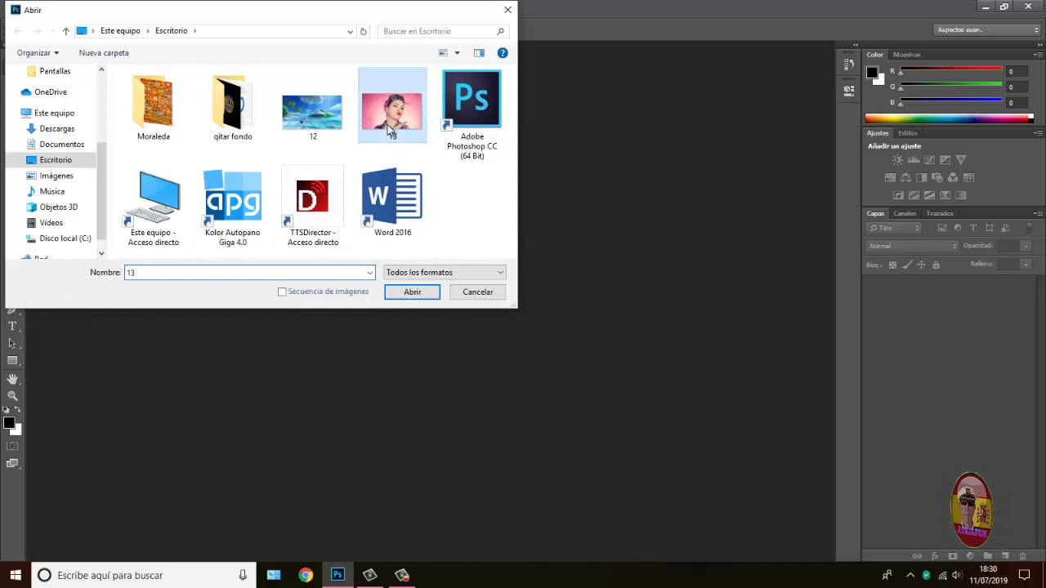
pyautogui.click(415, 292)
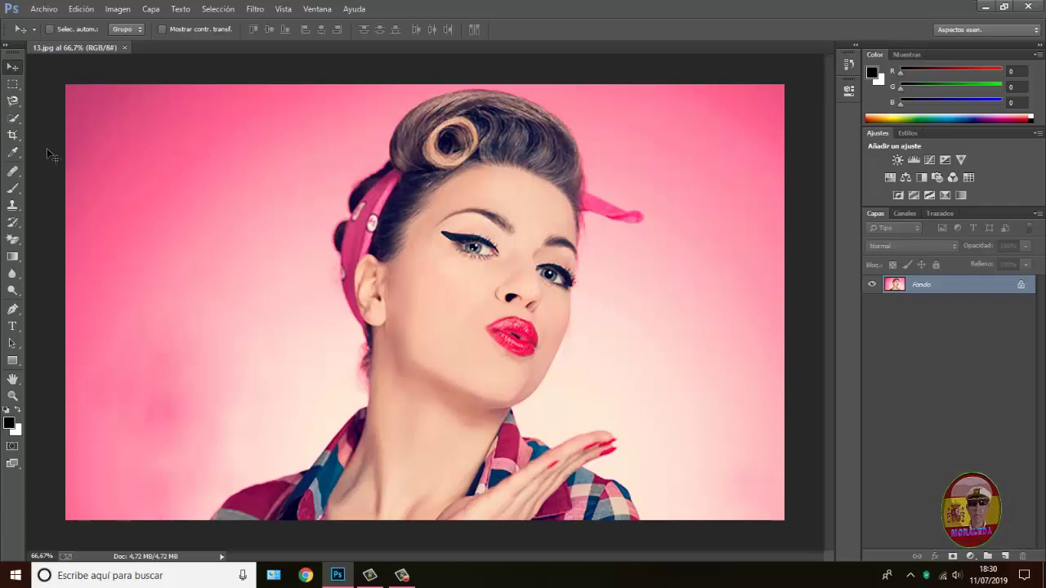
pyautogui.click(15, 106)
pyautogui.rightClick(15, 106)
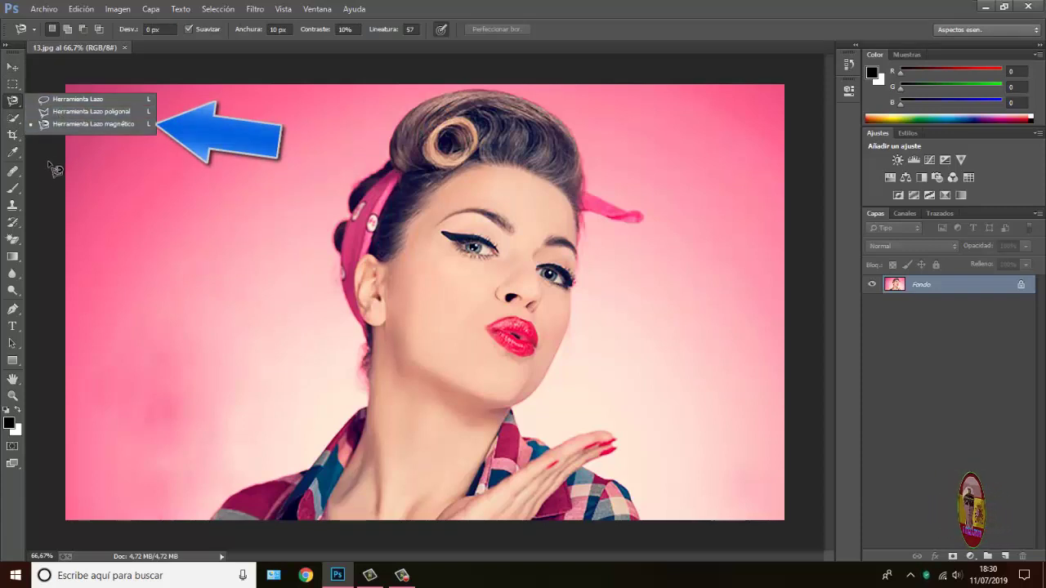
pyautogui.click(52, 171)
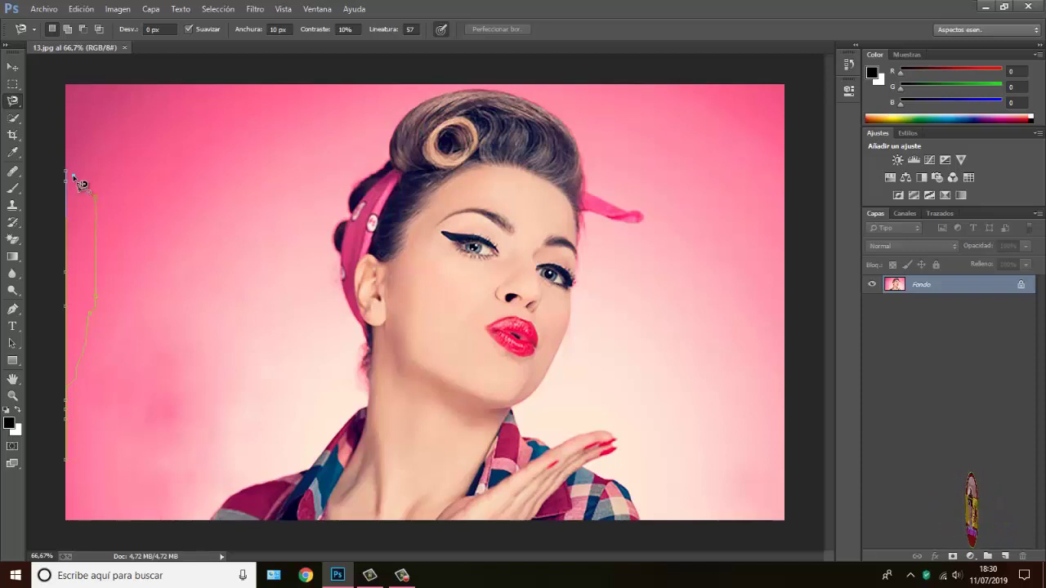
pyautogui.doubleClick(82, 183)
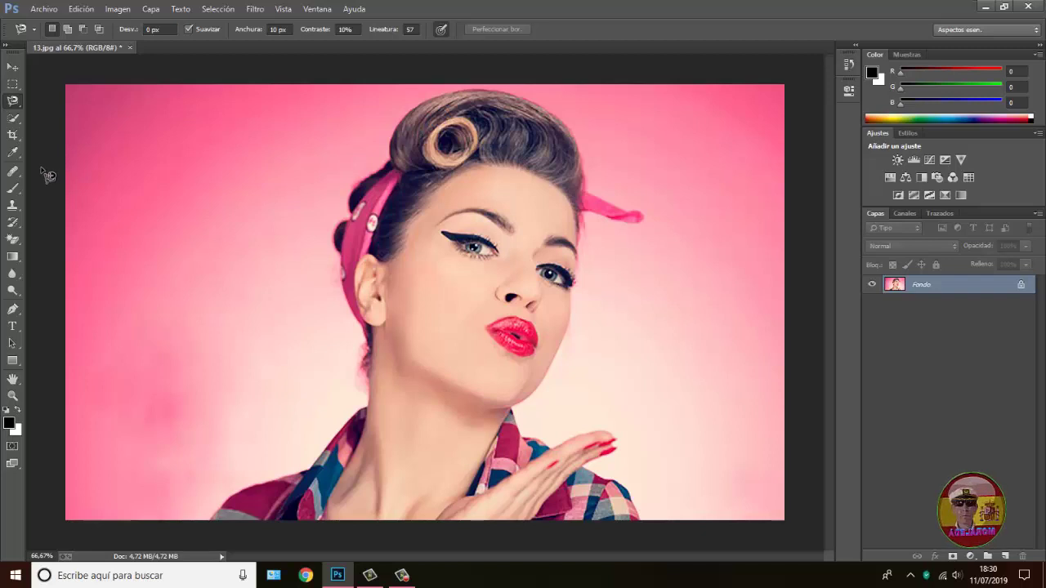
# - Select the standard Pen tool and place the first path anchor at the woman's hair curl
pyautogui.click(14, 311)
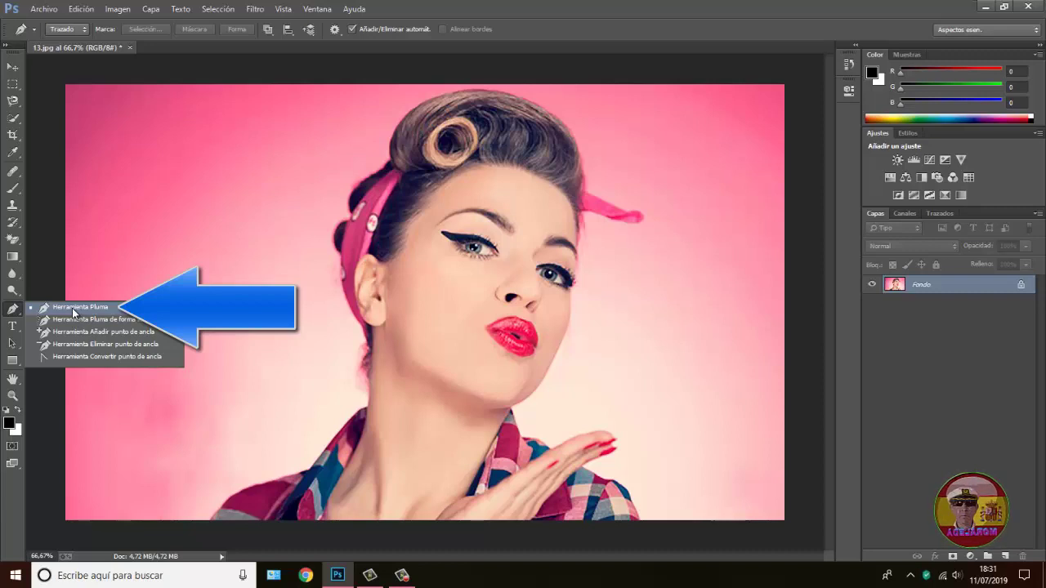
pyautogui.click(73, 309)
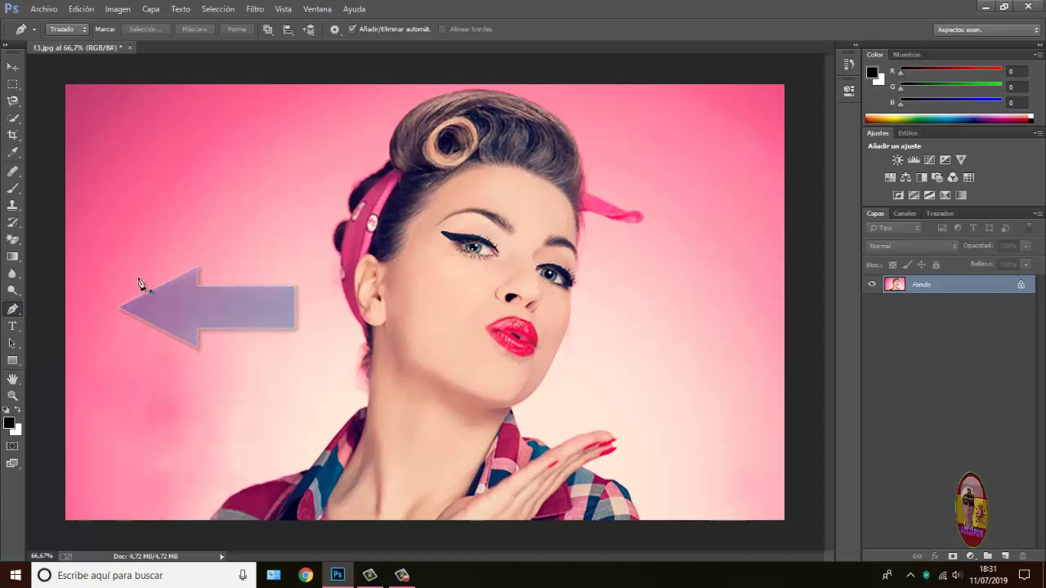
pyautogui.click(404, 128)
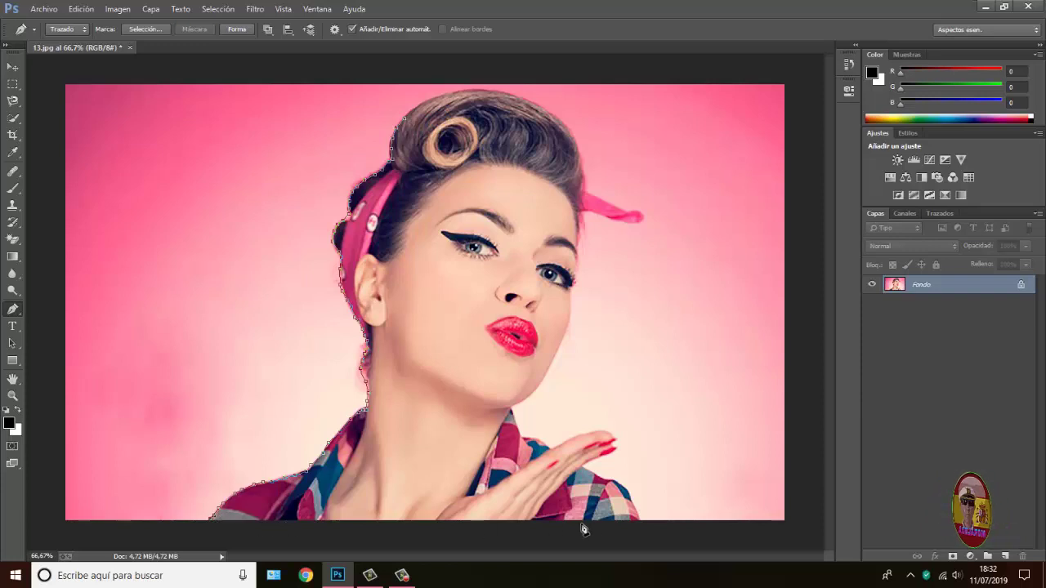
# - Extend the pen path along the bottom edge and curve it around the raised fingertip
pyautogui.click(641, 523)
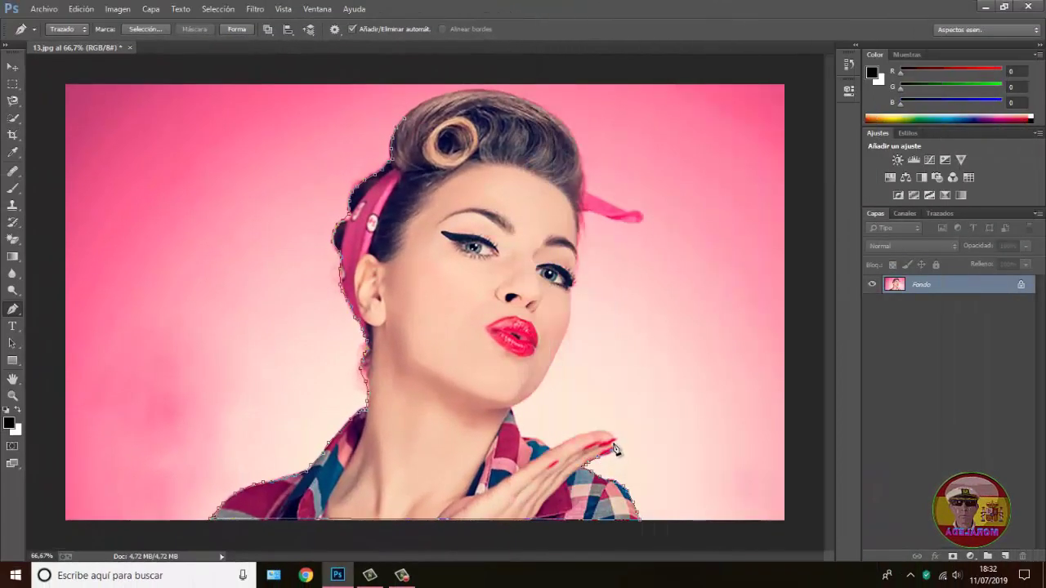
pyautogui.moveTo(609, 440)
pyautogui.mouseDown()
pyautogui.moveTo(551, 458)
pyautogui.moveTo(524, 441)
pyautogui.moveTo(512, 414)
pyautogui.moveTo(546, 384)
pyautogui.moveTo(568, 342)
pyautogui.moveTo(589, 218)
pyautogui.moveTo(623, 226)
pyautogui.mouseUp()
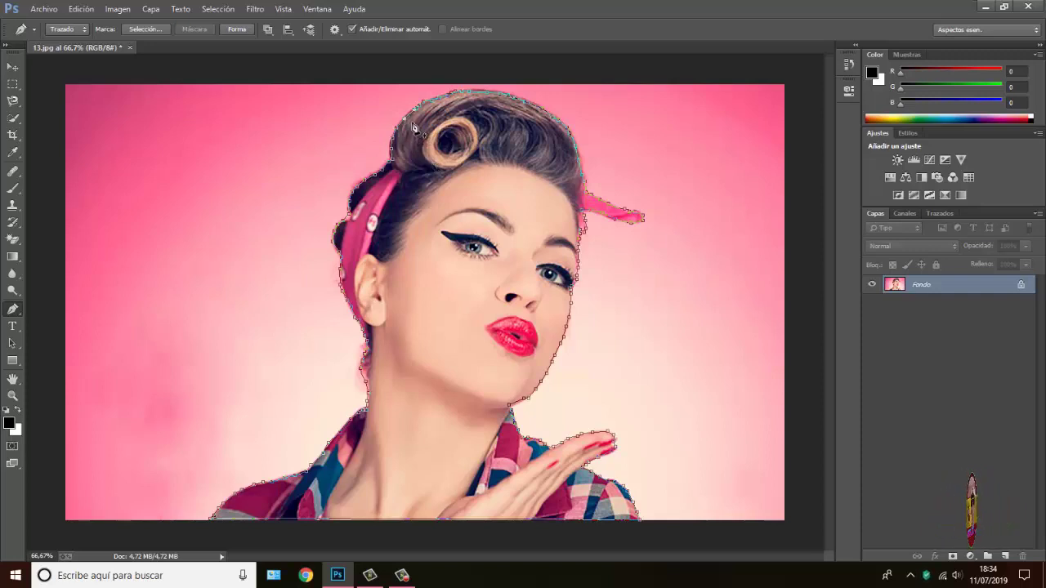
# - Convert the closed path into a selection with 0-pixel feather via Hacer selección
pyautogui.rightClick(449, 309)
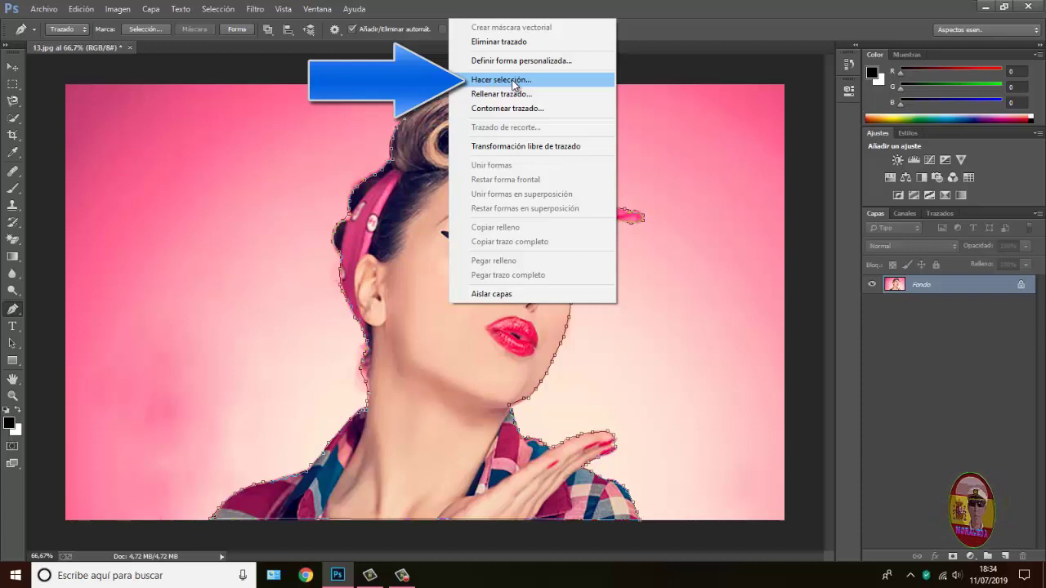
pyautogui.click(515, 80)
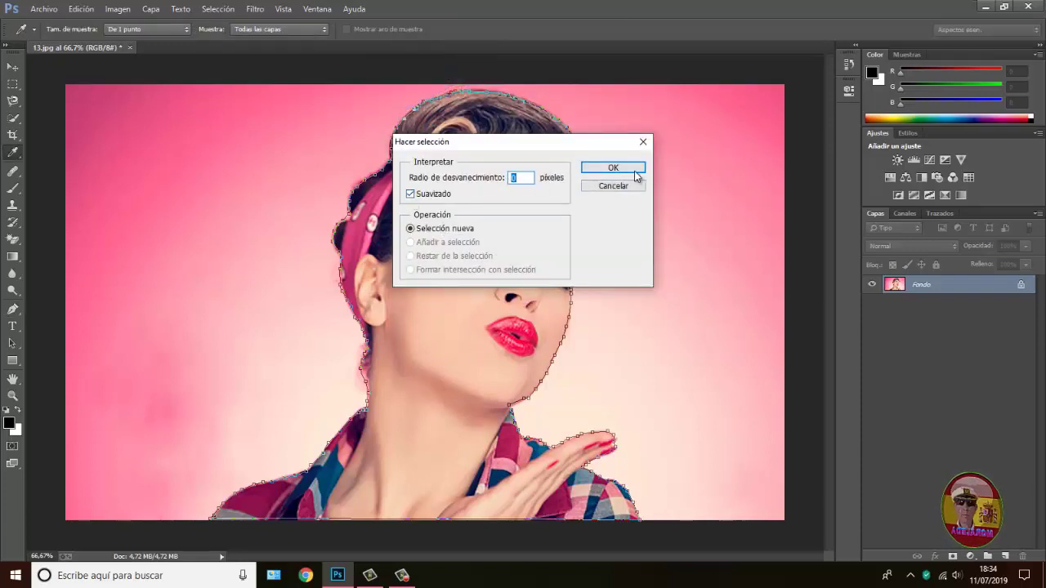
pyautogui.click(619, 169)
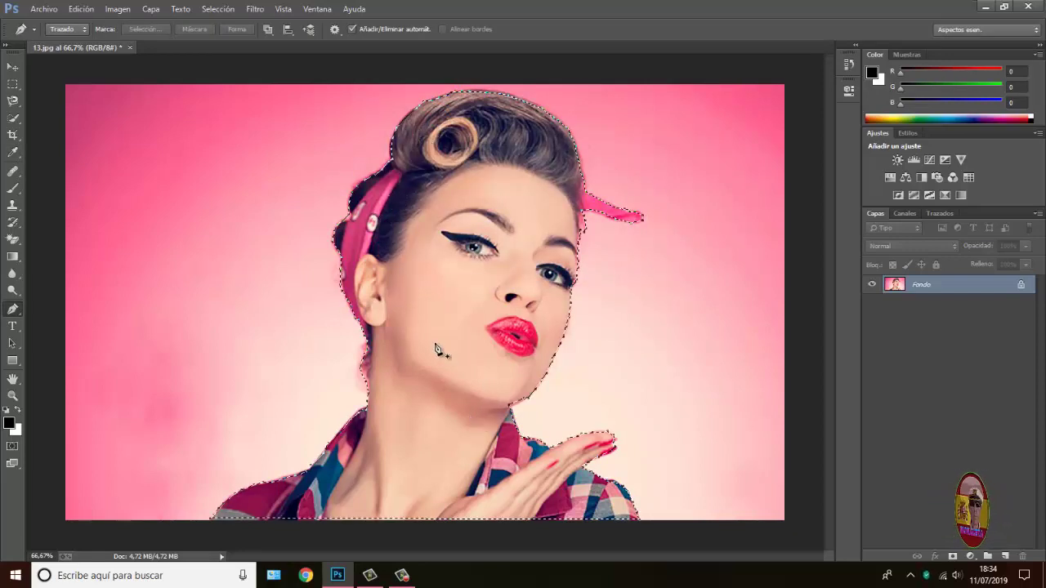
# - Invert the selection onto the pink background and pick the plain Eraser tool
pyautogui.click(218, 10)
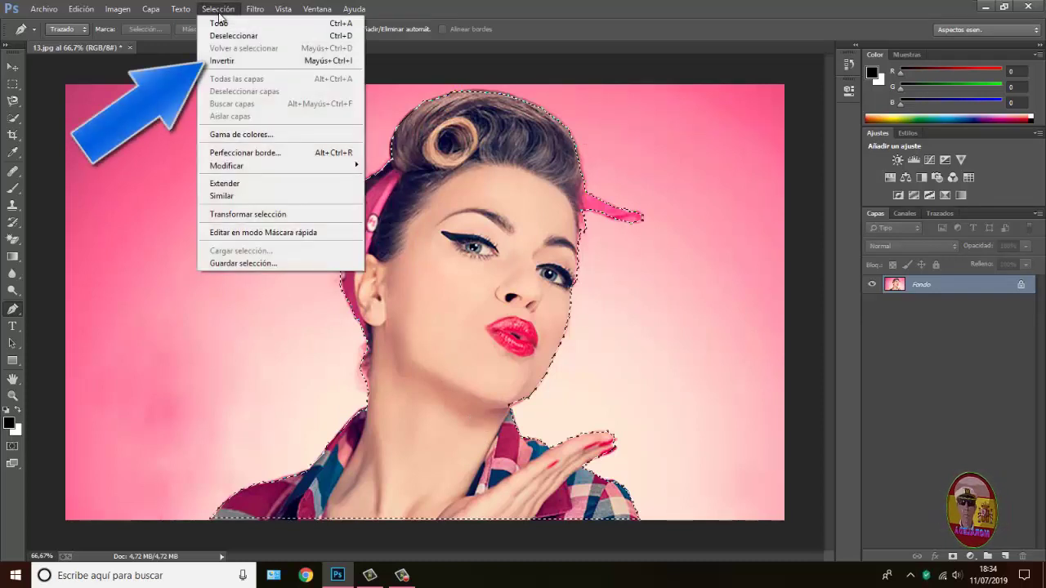
pyautogui.click(222, 62)
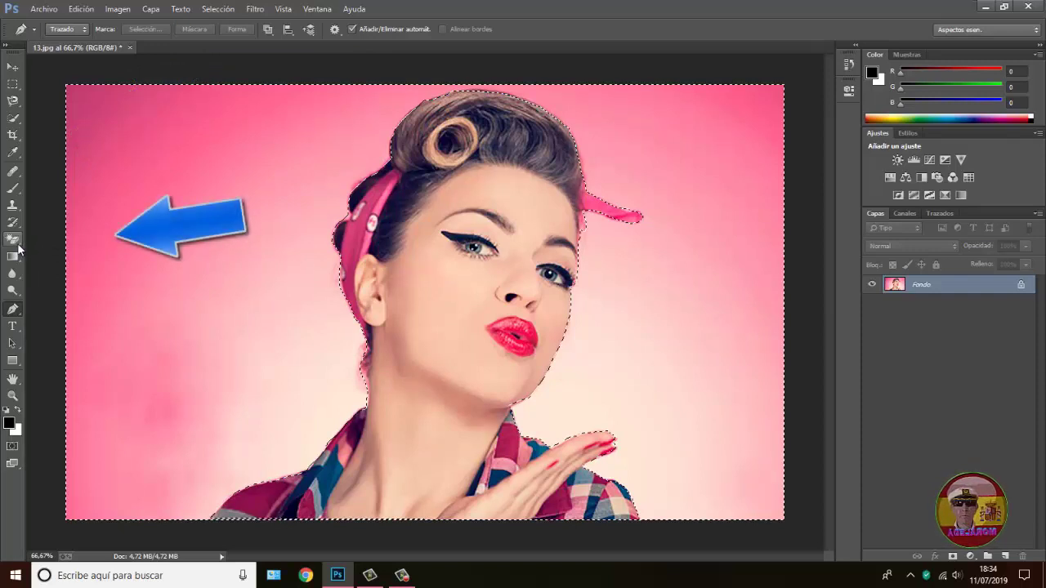
pyautogui.click(14, 240)
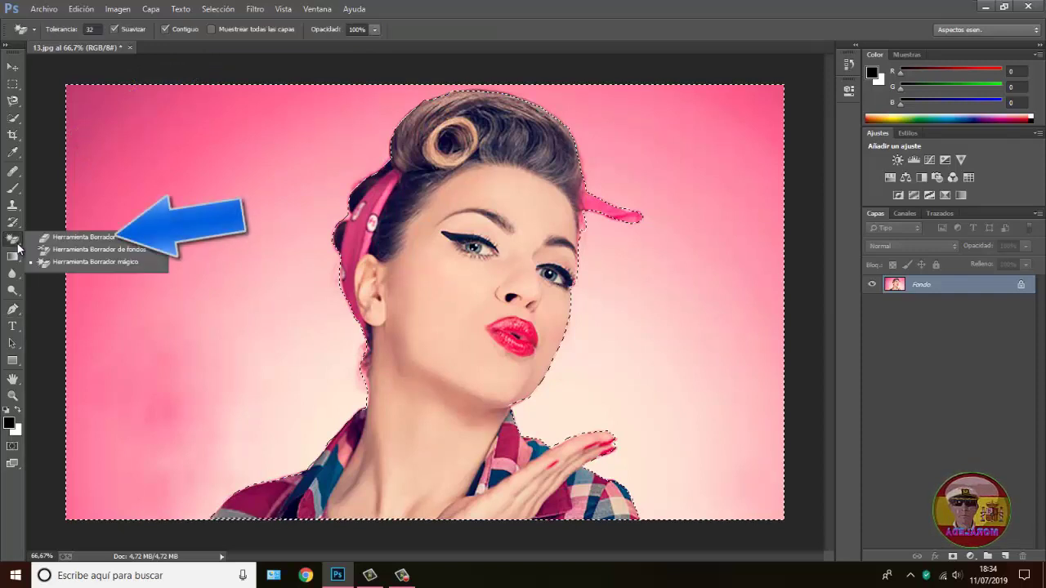
pyautogui.click(76, 238)
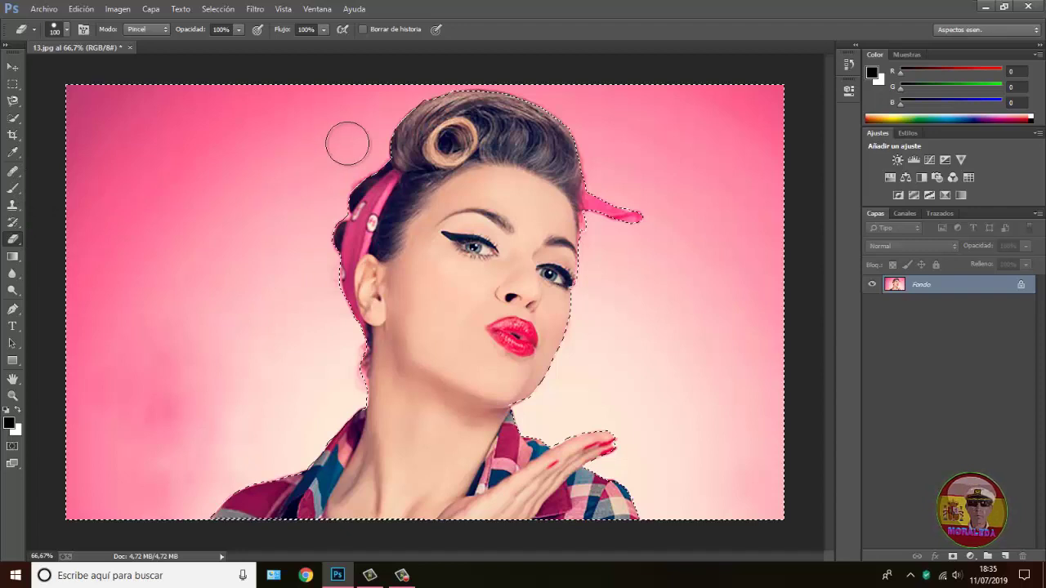
# - Erase the pink background around the woman to white with the 100-pixel eraser
pyautogui.moveTo(421, 96)
pyautogui.mouseDown()
pyautogui.moveTo(353, 173)
pyautogui.moveTo(422, 96)
pyautogui.moveTo(351, 398)
pyautogui.moveTo(257, 479)
pyautogui.moveTo(219, 542)
pyautogui.moveTo(234, 420)
pyautogui.moveTo(108, 443)
pyautogui.moveTo(82, 509)
pyautogui.moveTo(106, 520)
pyautogui.moveTo(215, 502)
pyautogui.moveTo(368, 441)
pyautogui.moveTo(374, 172)
pyautogui.moveTo(423, 72)
pyautogui.moveTo(572, 72)
pyautogui.moveTo(642, 175)
pyautogui.moveTo(651, 166)
pyautogui.moveTo(600, 269)
pyautogui.moveTo(554, 331)
pyautogui.moveTo(537, 409)
pyautogui.moveTo(619, 210)
pyautogui.moveTo(705, 170)
pyautogui.moveTo(712, 236)
pyautogui.moveTo(770, 101)
pyautogui.moveTo(777, 237)
pyautogui.moveTo(747, 250)
pyautogui.moveTo(763, 407)
pyautogui.moveTo(760, 532)
pyautogui.moveTo(754, 460)
pyautogui.moveTo(693, 311)
pyautogui.moveTo(706, 423)
pyautogui.moveTo(626, 474)
pyautogui.moveTo(645, 355)
pyautogui.moveTo(539, 506)
pyautogui.moveTo(691, 564)
pyautogui.moveTo(647, 488)
pyautogui.moveTo(633, 323)
pyautogui.mouseUp()
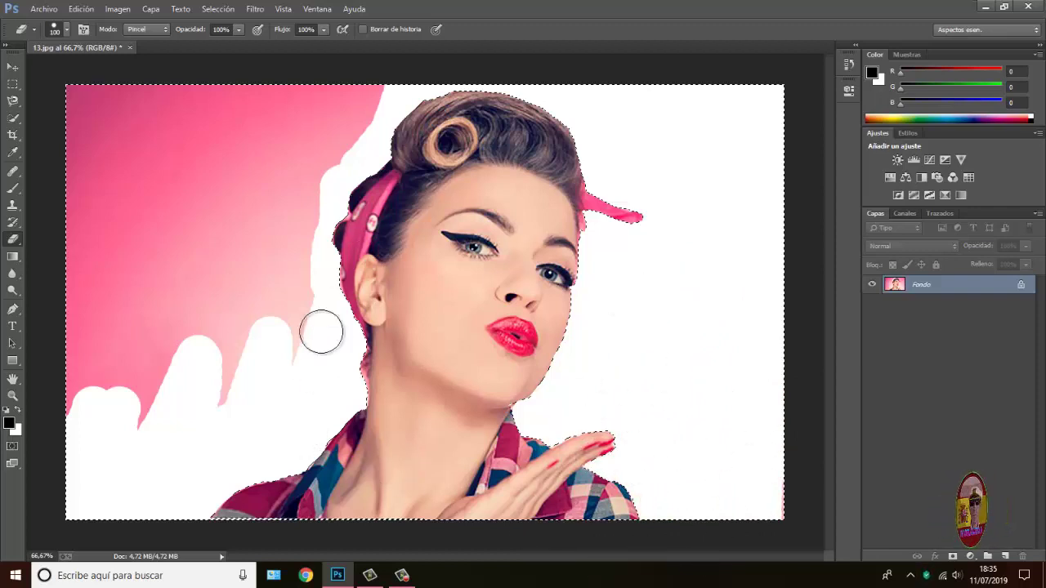
pyautogui.moveTo(322, 331)
pyautogui.mouseDown()
pyautogui.moveTo(360, 106)
pyautogui.moveTo(196, 472)
pyautogui.moveTo(33, 530)
pyautogui.moveTo(71, 315)
pyautogui.moveTo(217, 171)
pyautogui.moveTo(250, 384)
pyautogui.moveTo(198, 317)
pyautogui.moveTo(269, 74)
pyautogui.moveTo(360, 58)
pyautogui.moveTo(286, 87)
pyautogui.moveTo(198, 76)
pyautogui.moveTo(166, 182)
pyautogui.moveTo(126, 210)
pyautogui.moveTo(75, 145)
pyautogui.moveTo(94, 95)
pyautogui.moveTo(76, 163)
pyautogui.moveTo(264, 262)
pyautogui.mouseUp()
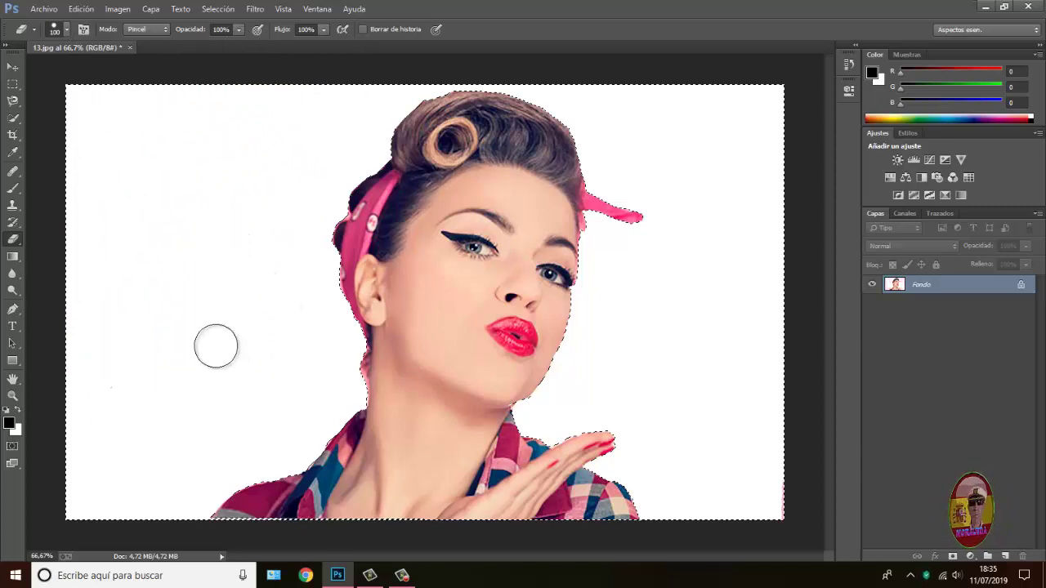
pyautogui.moveTo(216, 346)
pyautogui.mouseDown()
pyautogui.moveTo(232, 221)
pyautogui.moveTo(134, 379)
pyautogui.moveTo(190, 213)
pyautogui.mouseUp()
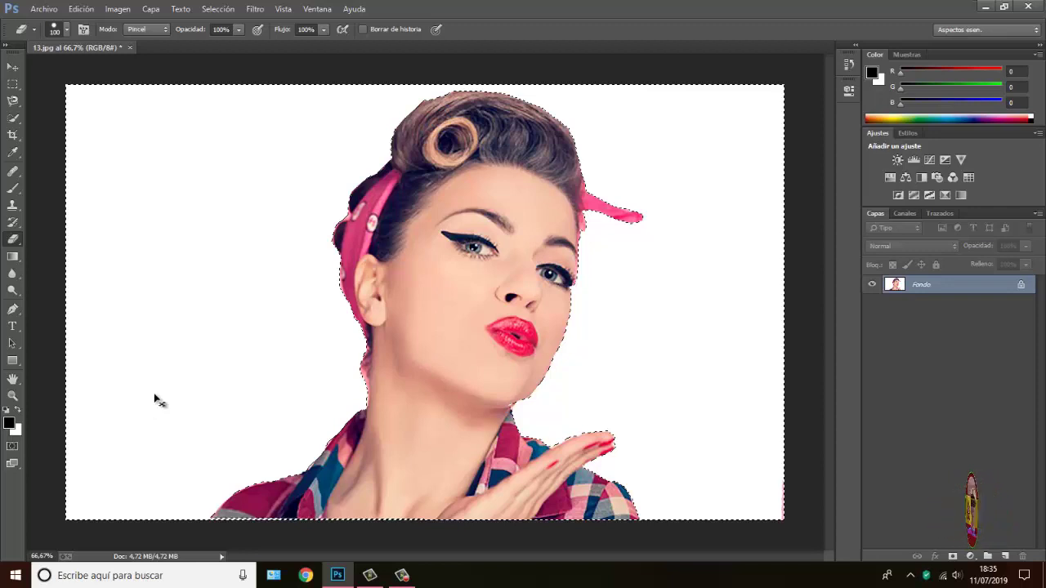
# - Deselect with Ctrl+D, leaving the woman on a clean white background
pyautogui.hotkey('ctrl', 'd')
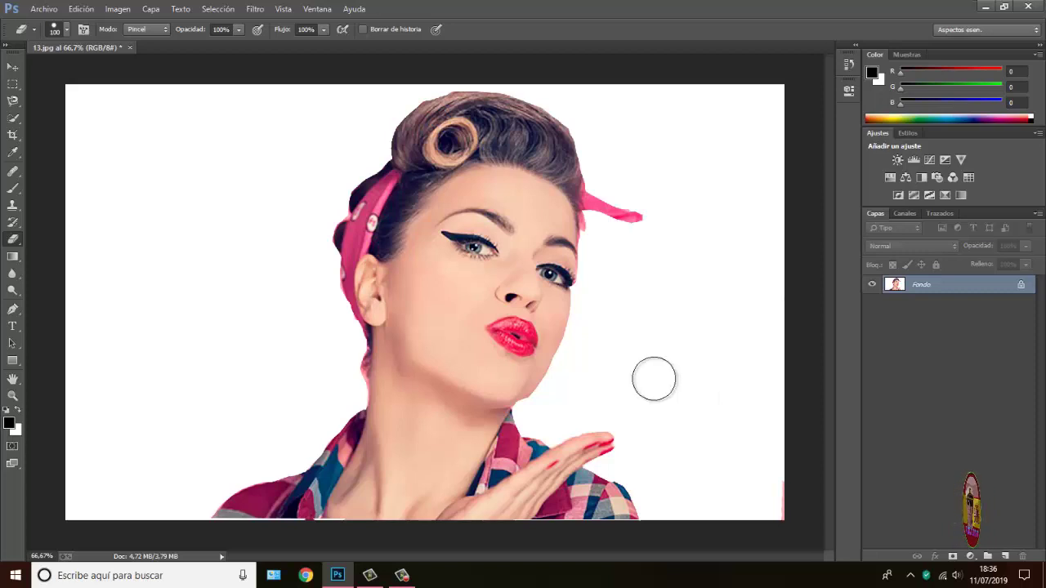
pyautogui.rightClick(14, 241)
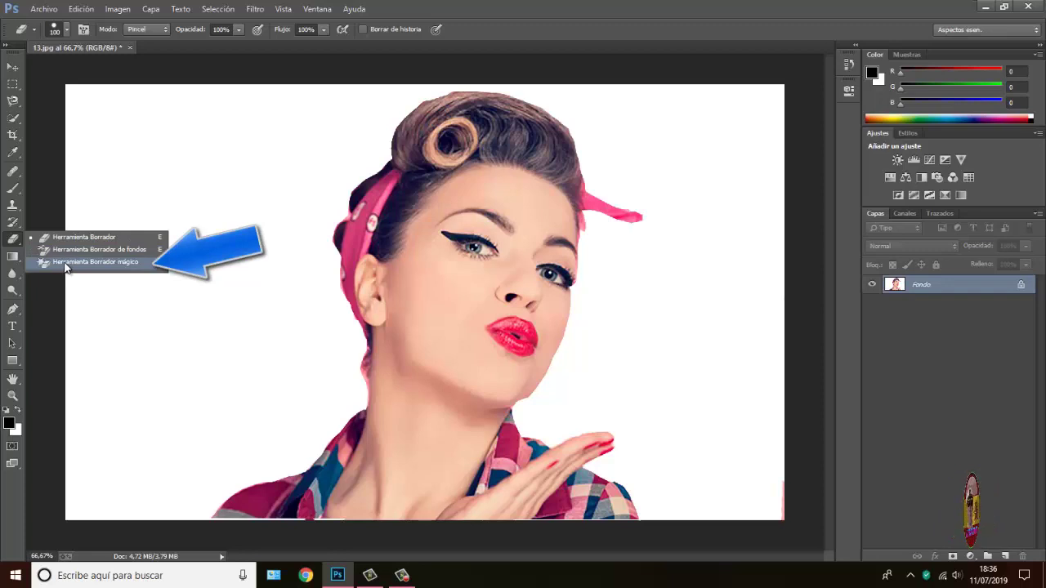
# - Erase the white backdrop to transparency with the Magic Eraser and test-move the Capa 0 cutout
pyautogui.click(66, 267)
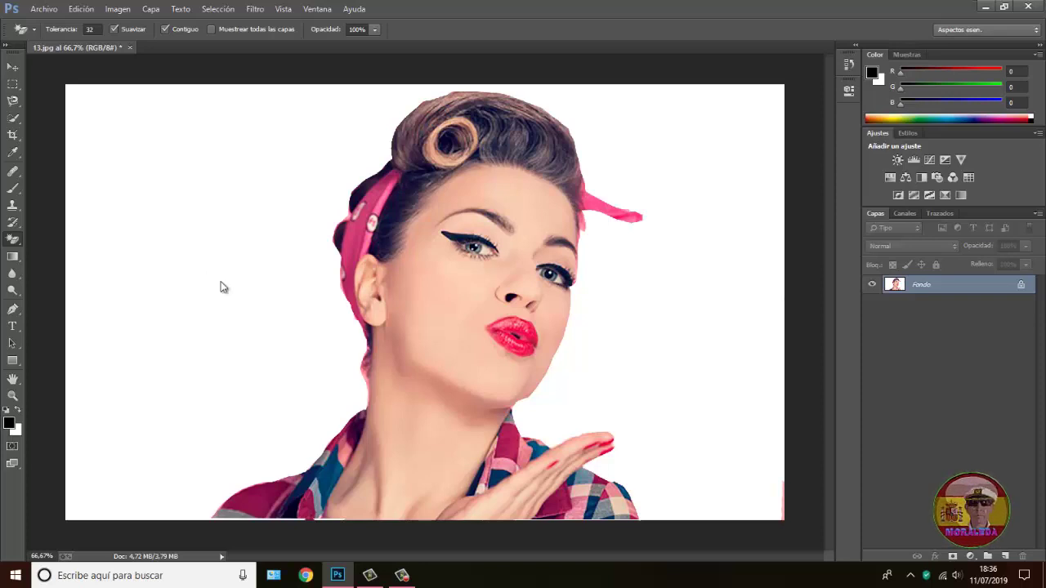
pyautogui.click(220, 287)
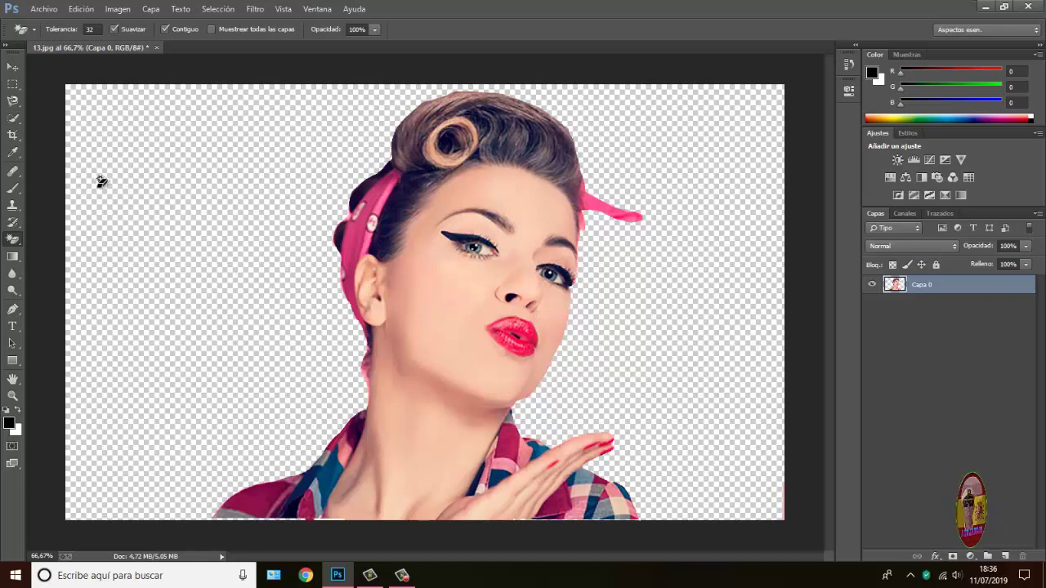
pyautogui.click(13, 68)
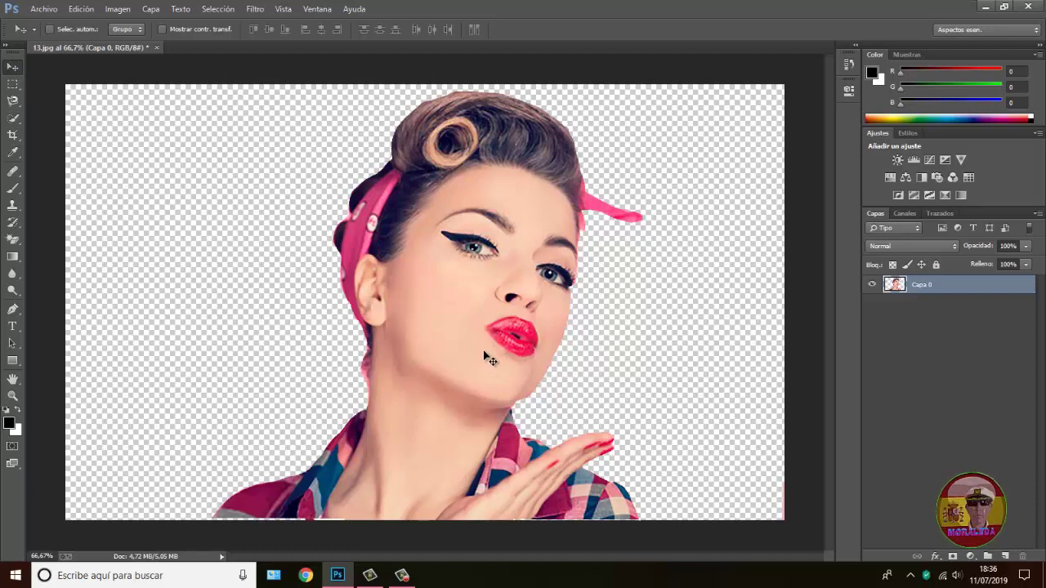
pyautogui.moveTo(440, 337); pyautogui.dragTo(355, 321)
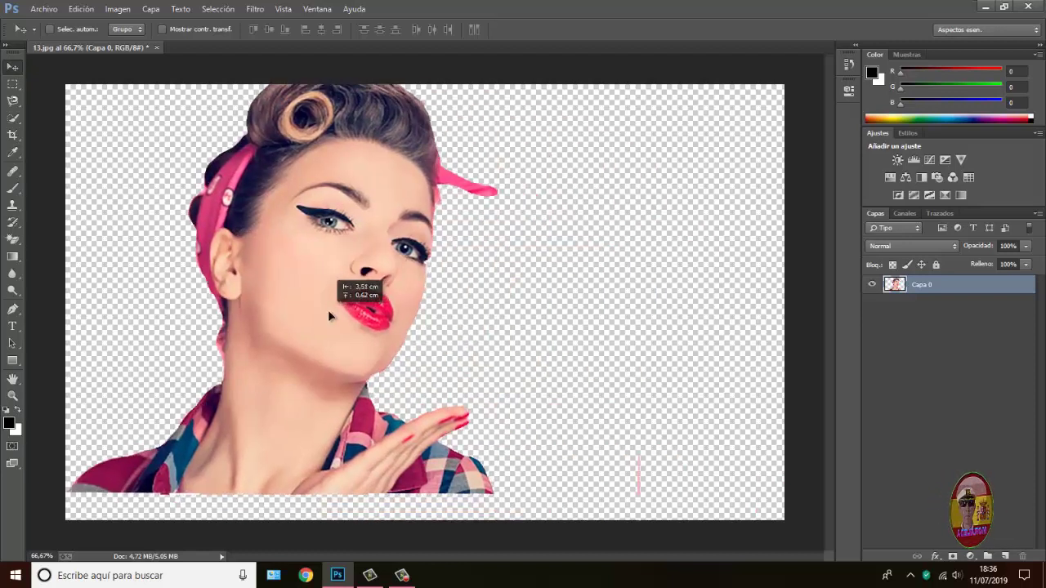
pyautogui.moveTo(356, 322)
pyautogui.mouseDown()
pyautogui.moveTo(470, 322)
pyautogui.moveTo(475, 340)
pyautogui.mouseUp()
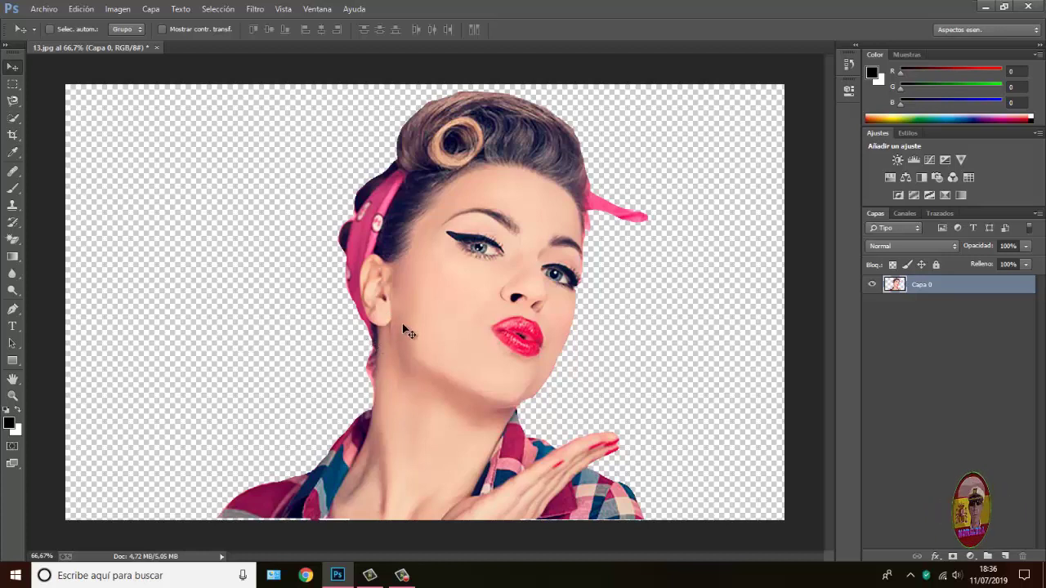
# - Save the transparent cutout to the desktop as PNG file '1' with default PNG options
pyautogui.click(42, 9)
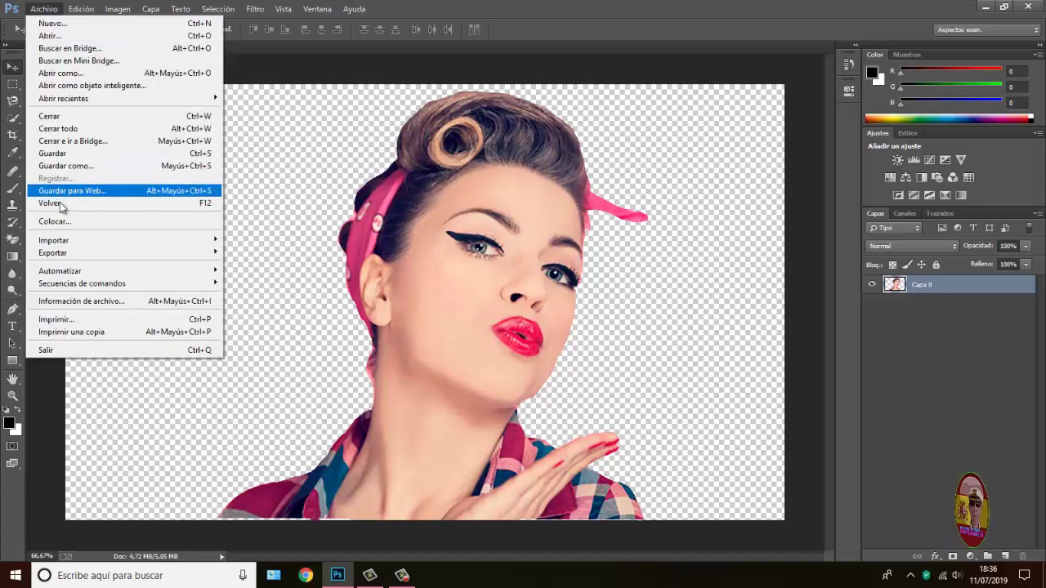
pyautogui.click(67, 168)
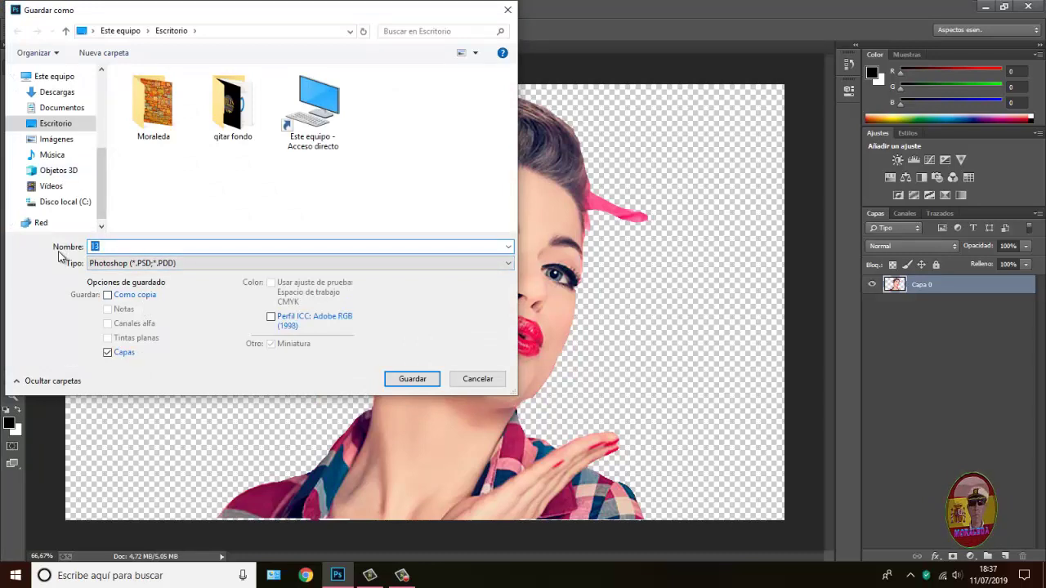
pyautogui.write('1')
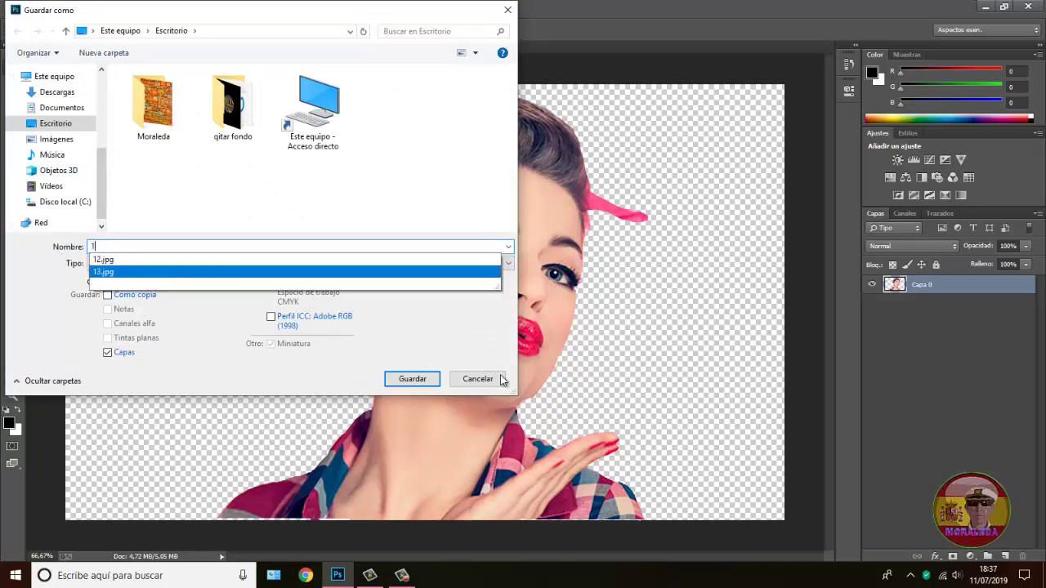
pyautogui.click(599, 374)
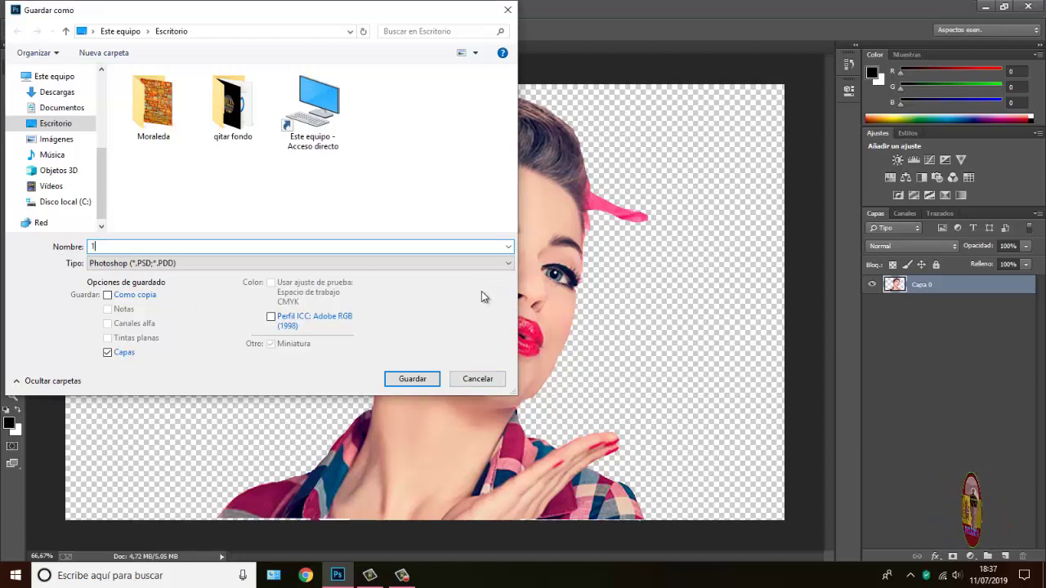
pyautogui.click(507, 264)
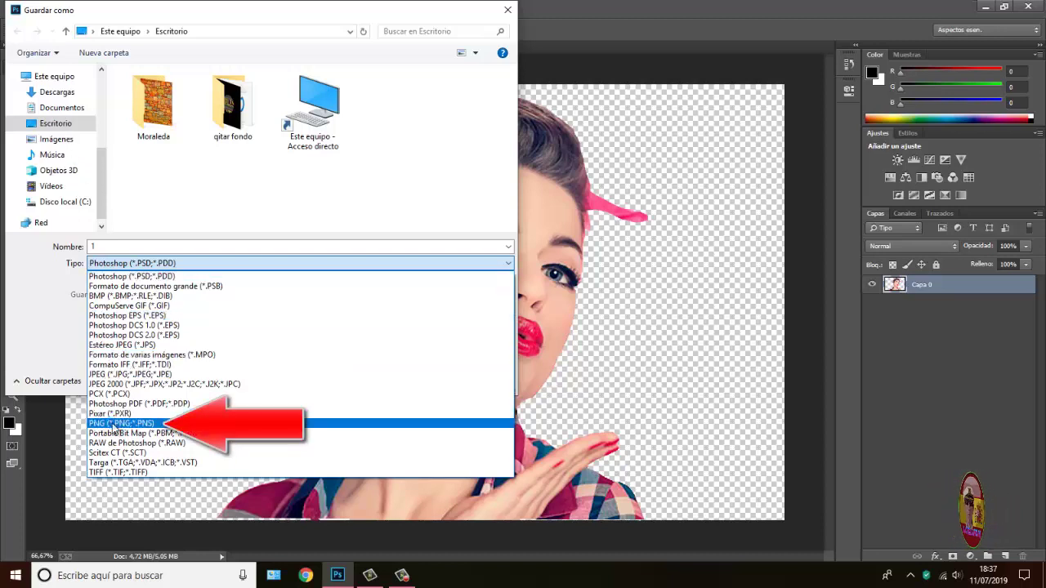
pyautogui.click(117, 424)
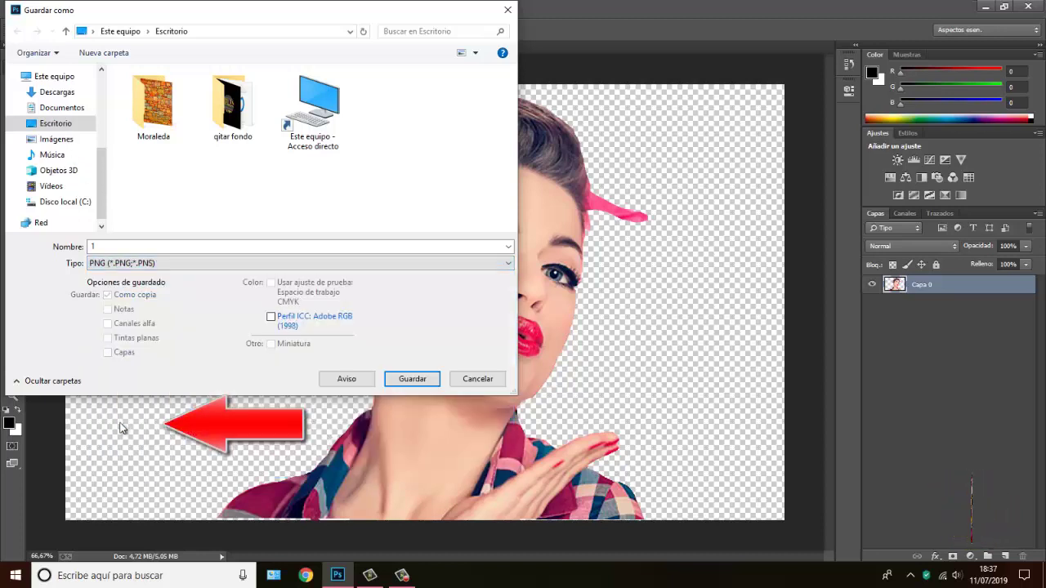
pyautogui.click(412, 379)
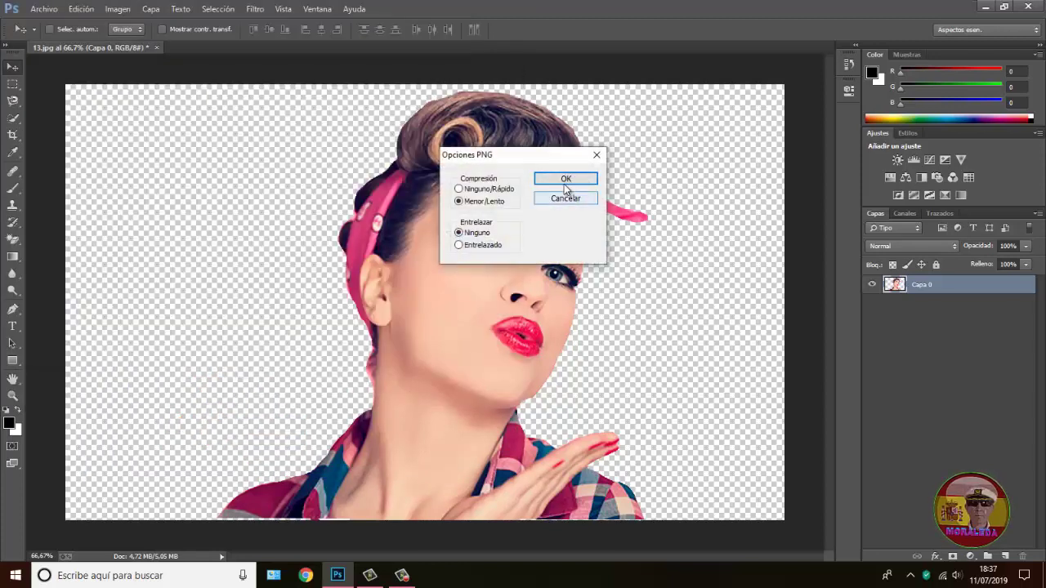
pyautogui.click(566, 179)
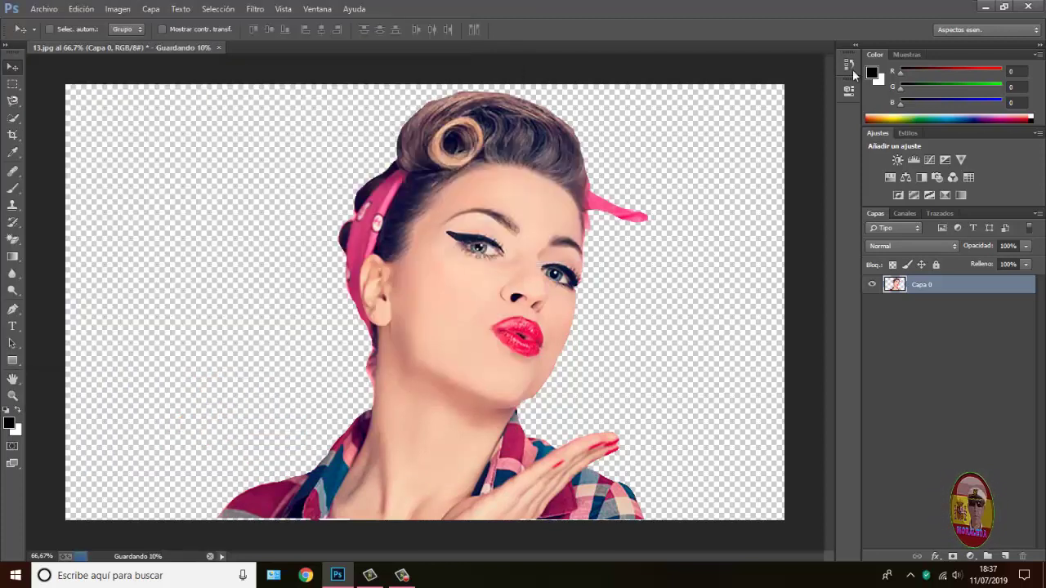
# - Preview the saved 1.png from the desktop in Windows Photos, then return to Photoshop
pyautogui.click(983, 10)
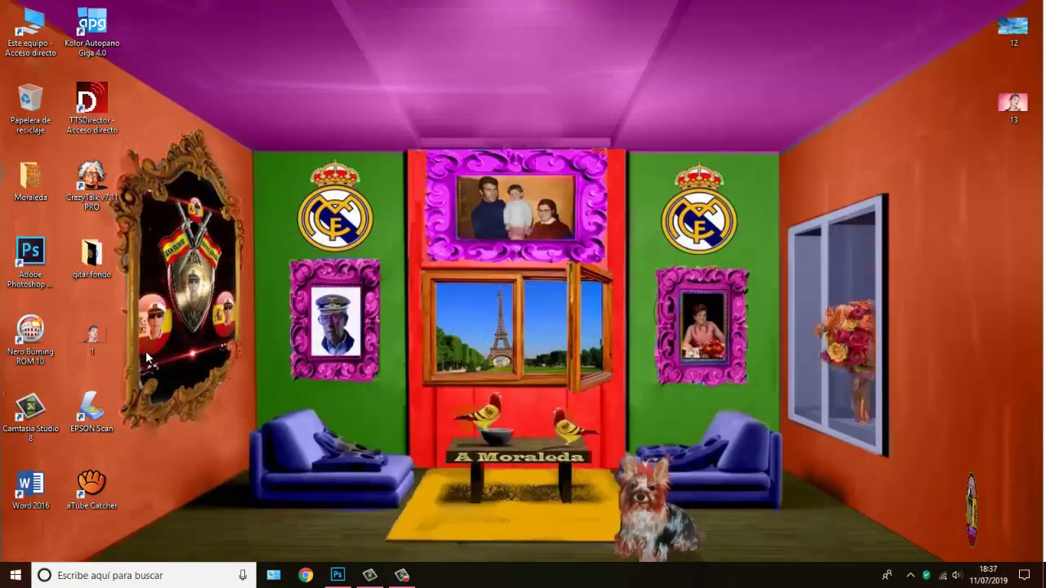
pyautogui.moveTo(94, 334); pyautogui.dragTo(229, 118)
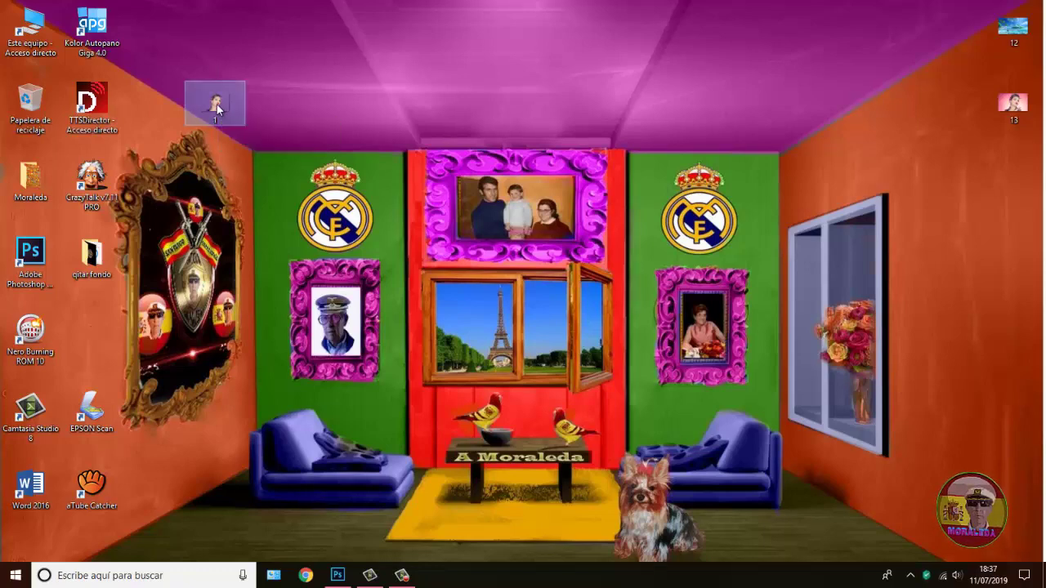
pyautogui.doubleClick(215, 104)
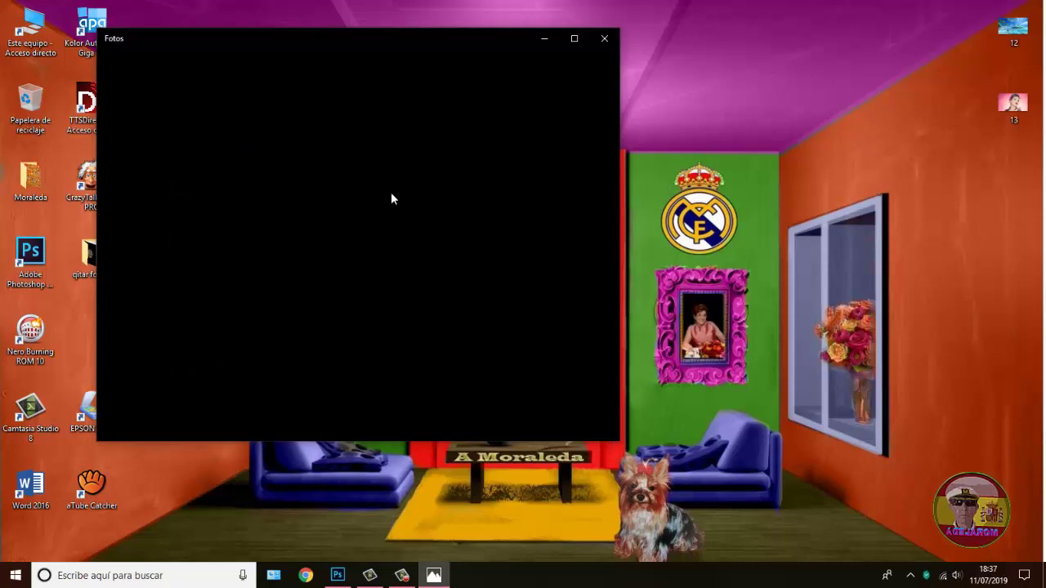
pyautogui.click(602, 38)
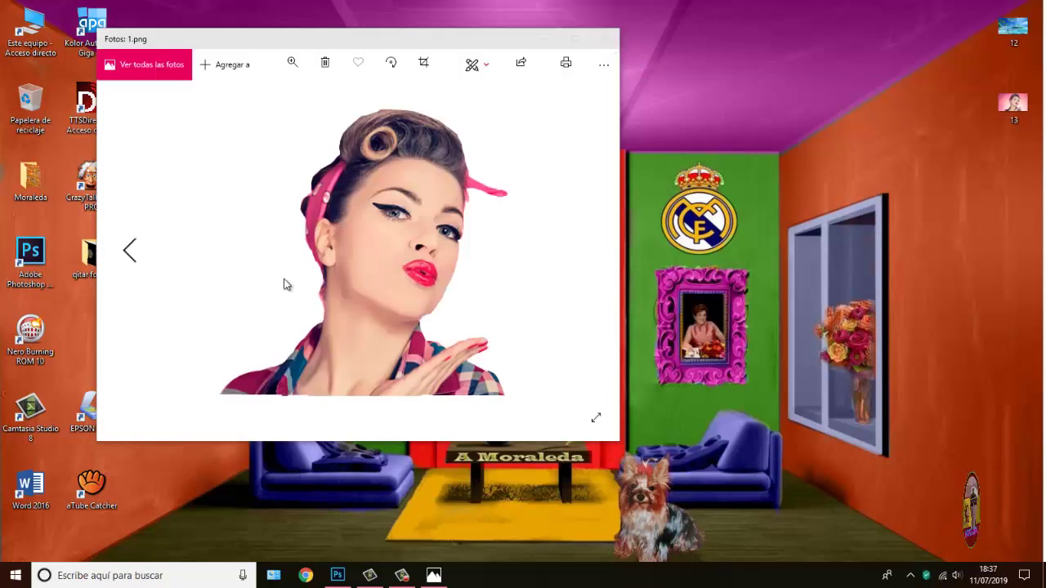
pyautogui.click(603, 39)
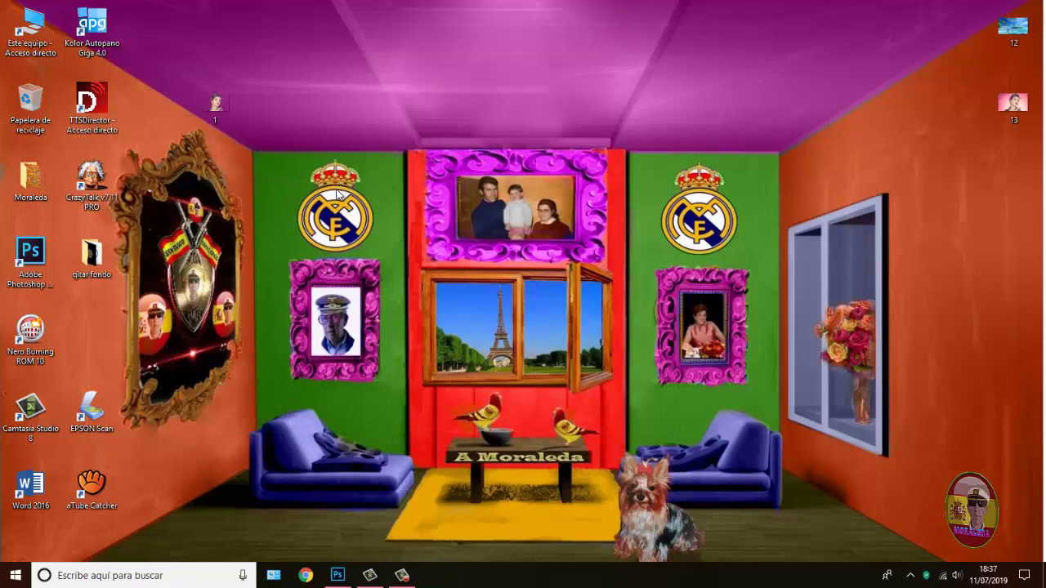
pyautogui.click(337, 576)
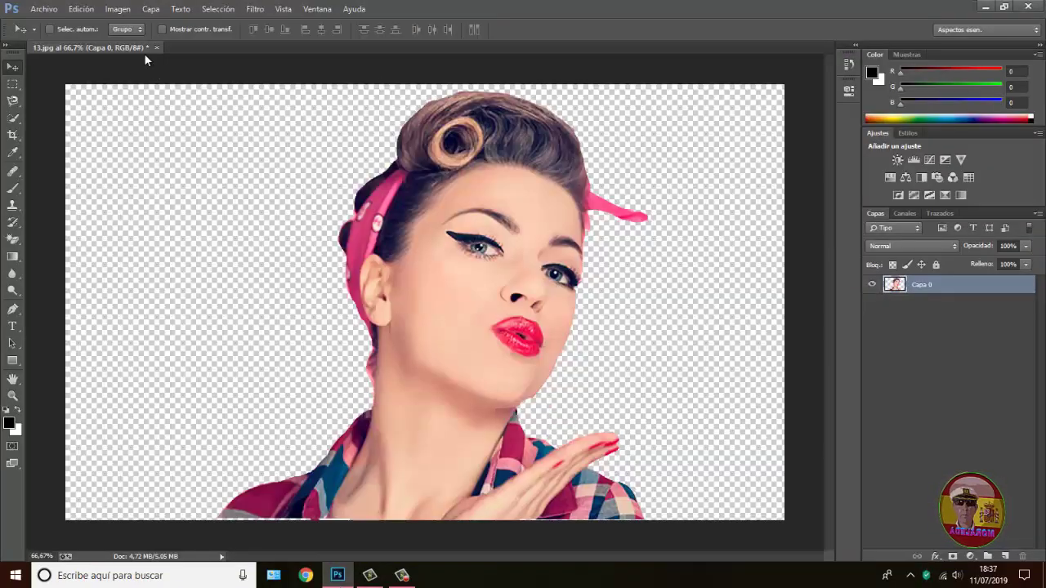
# - Discard 13.jpg without saving, open 1.png from Escritorio, and nudge its cutout slightly right
pyautogui.click(155, 46)
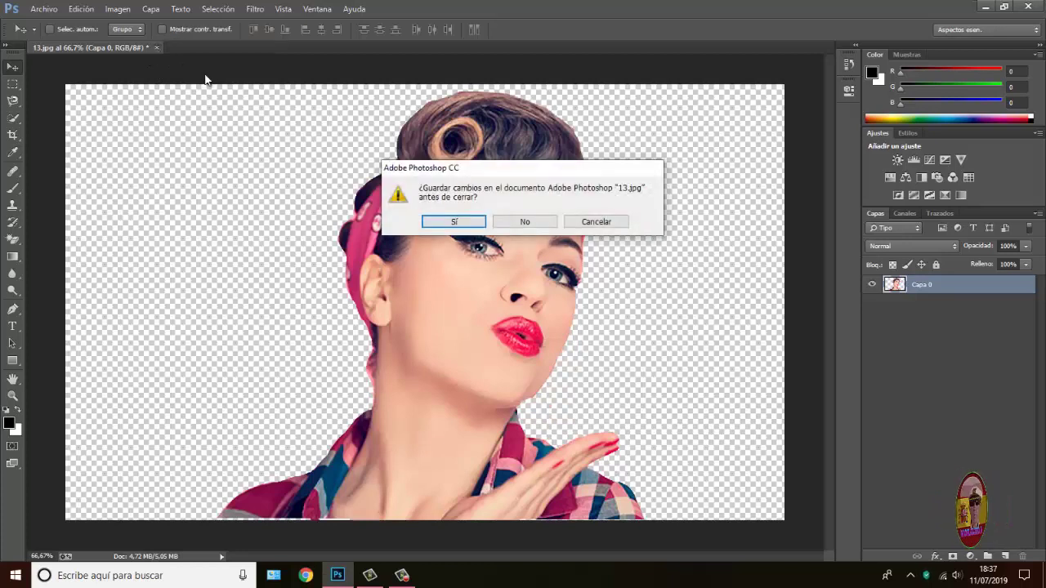
pyautogui.click(521, 222)
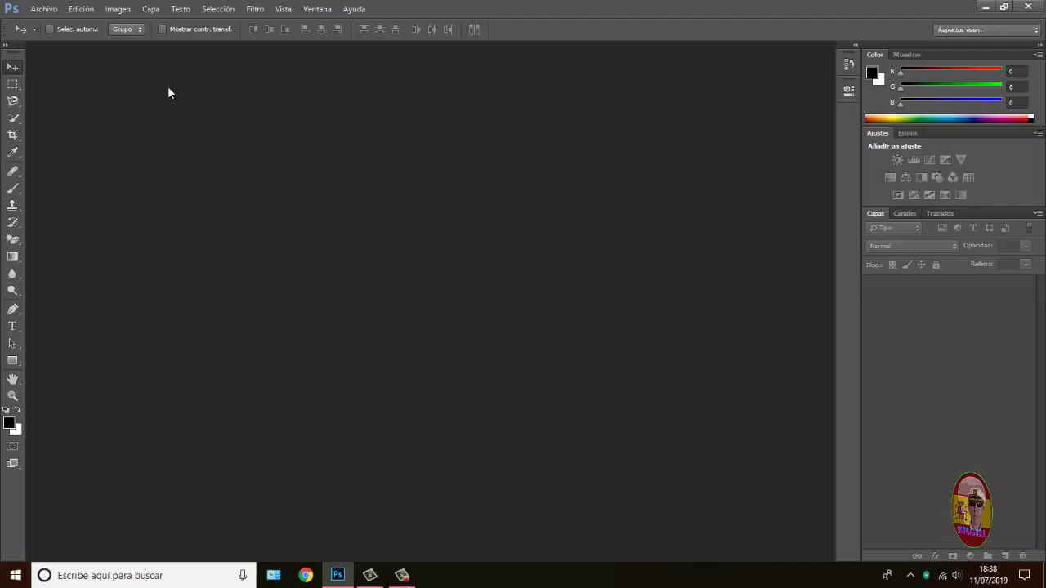
pyautogui.click(43, 9)
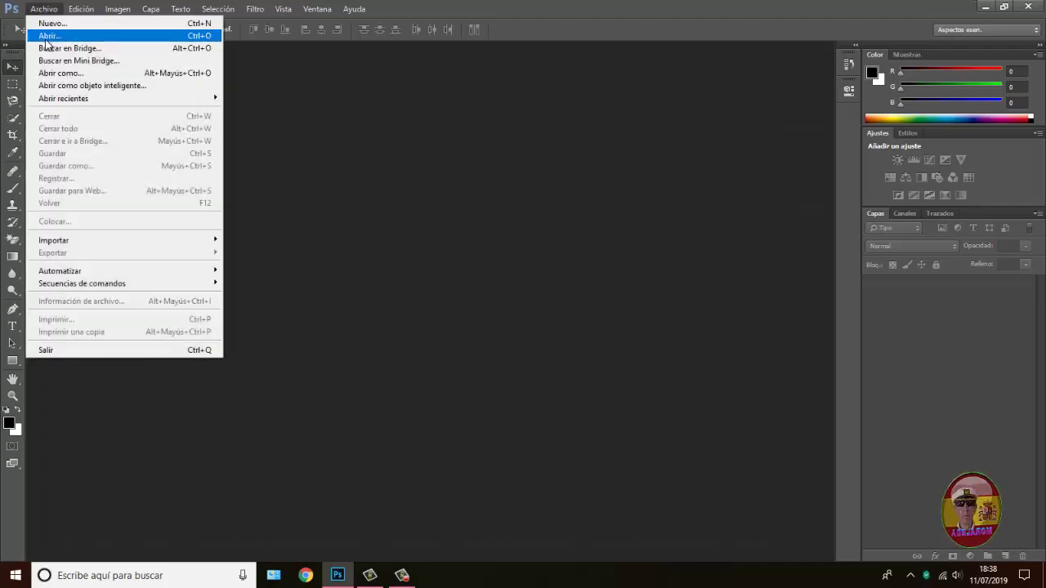
pyautogui.click(45, 36)
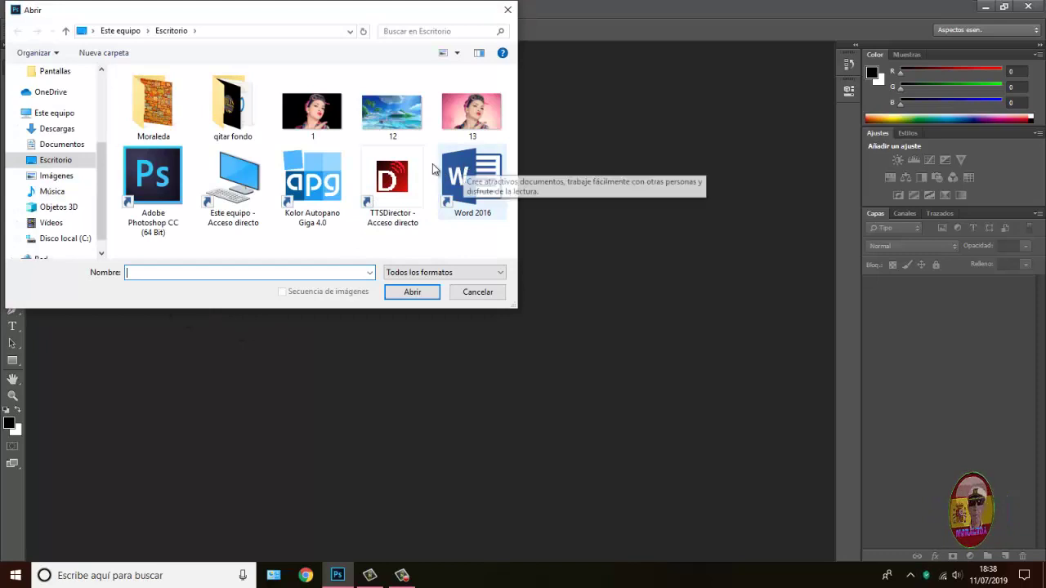
pyautogui.click(314, 115)
pyautogui.click(412, 293)
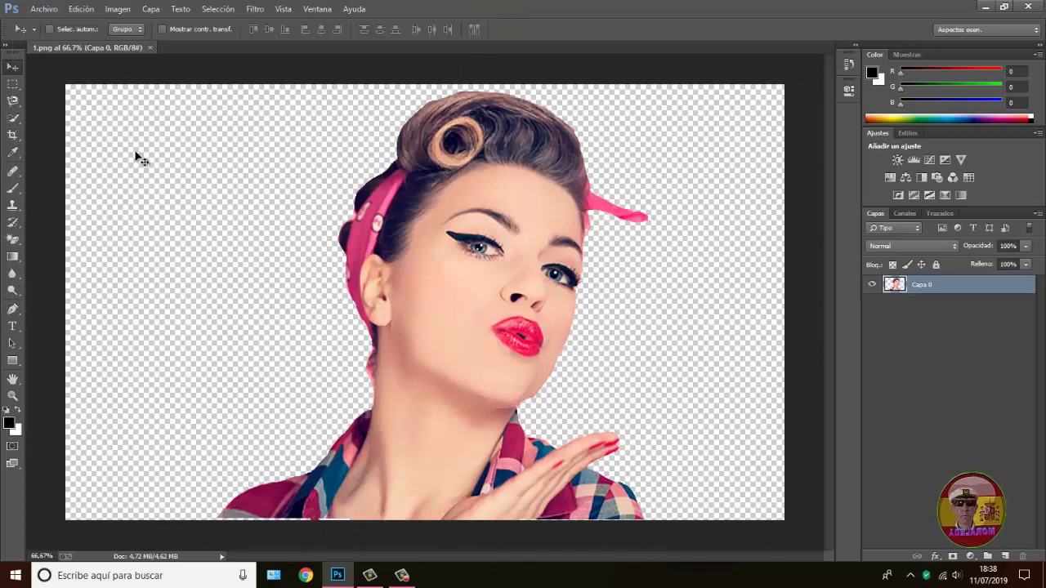
pyautogui.moveTo(420, 332)
pyautogui.mouseDown()
pyautogui.moveTo(370, 325)
pyautogui.moveTo(427, 320)
pyautogui.mouseUp()
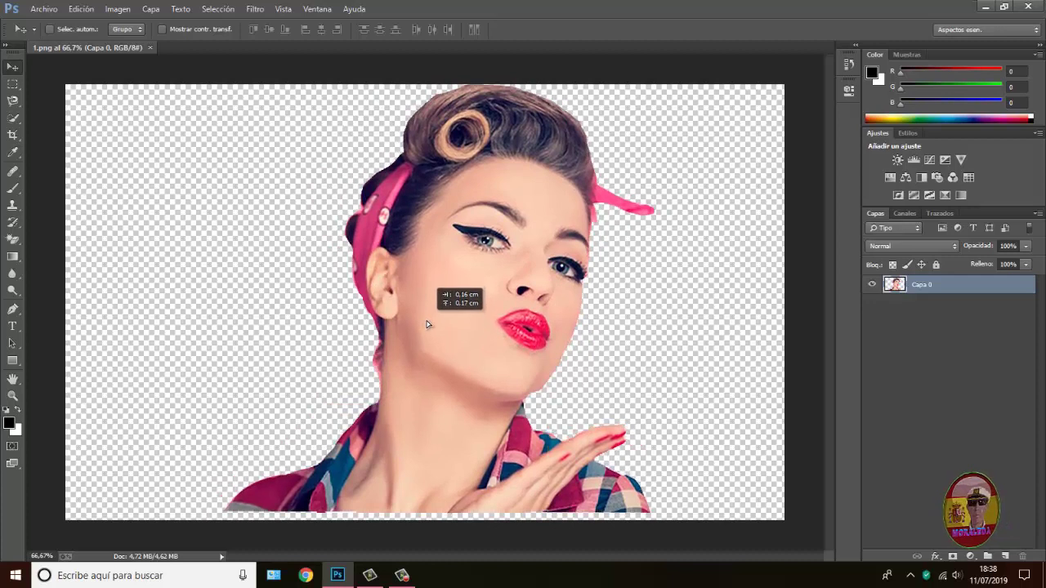
pyautogui.moveTo(426, 321); pyautogui.dragTo(426, 326)
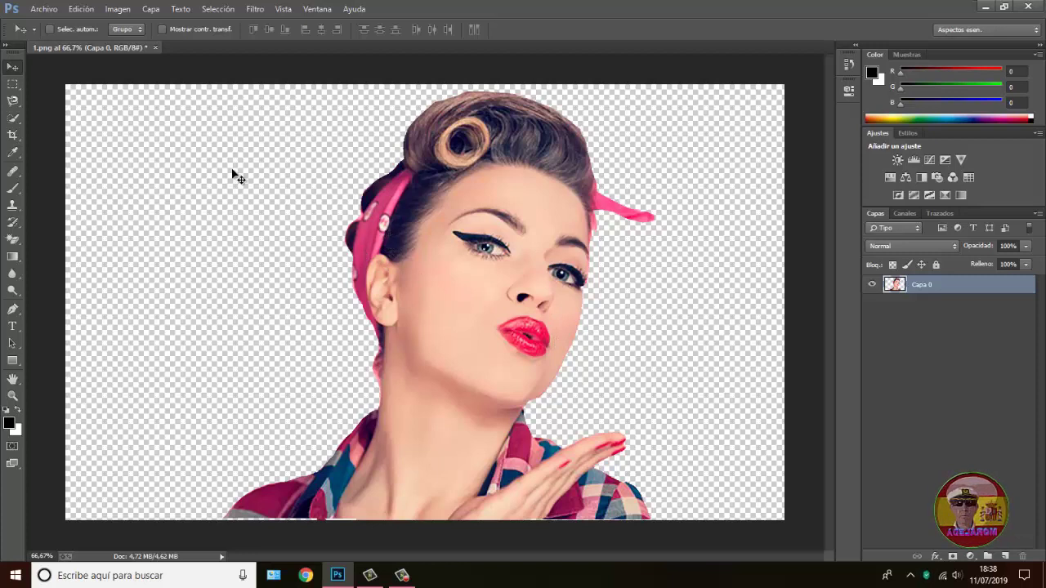
# - Place beach image 12 from the Escritorio folder into 1.png with Archivo > Colocar
pyautogui.click(42, 12)
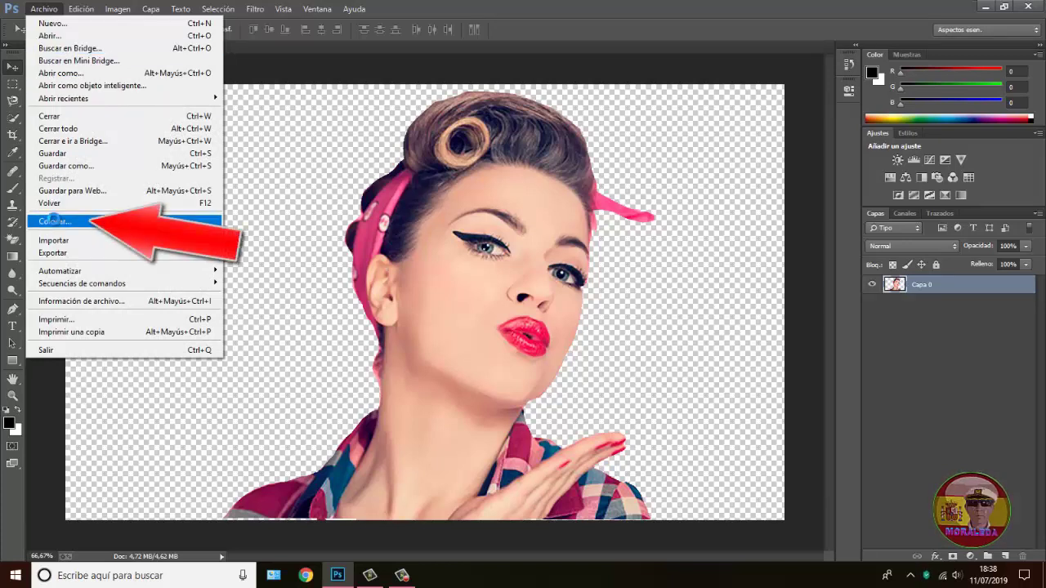
pyautogui.click(51, 219)
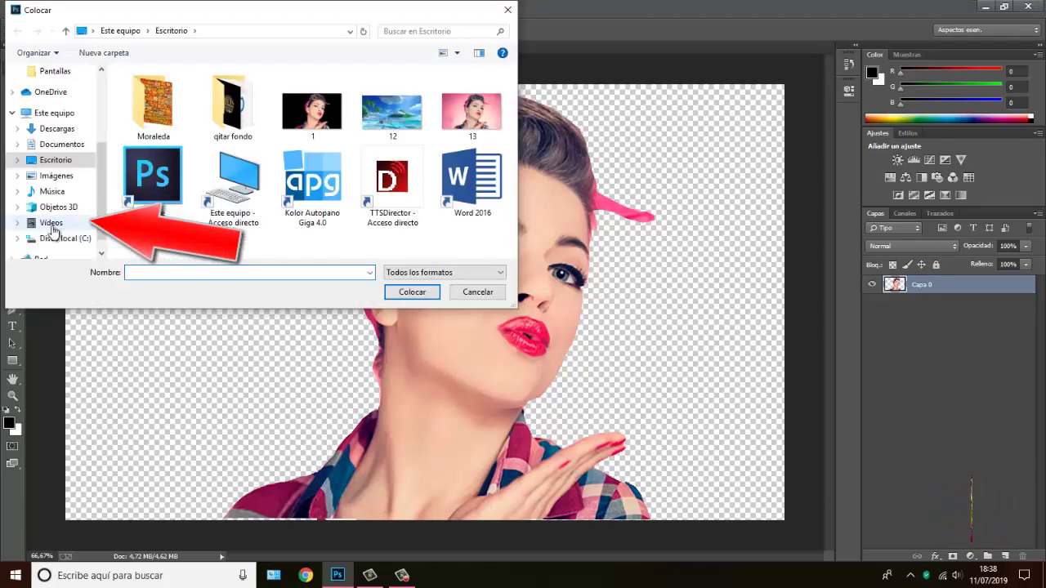
pyautogui.click(391, 120)
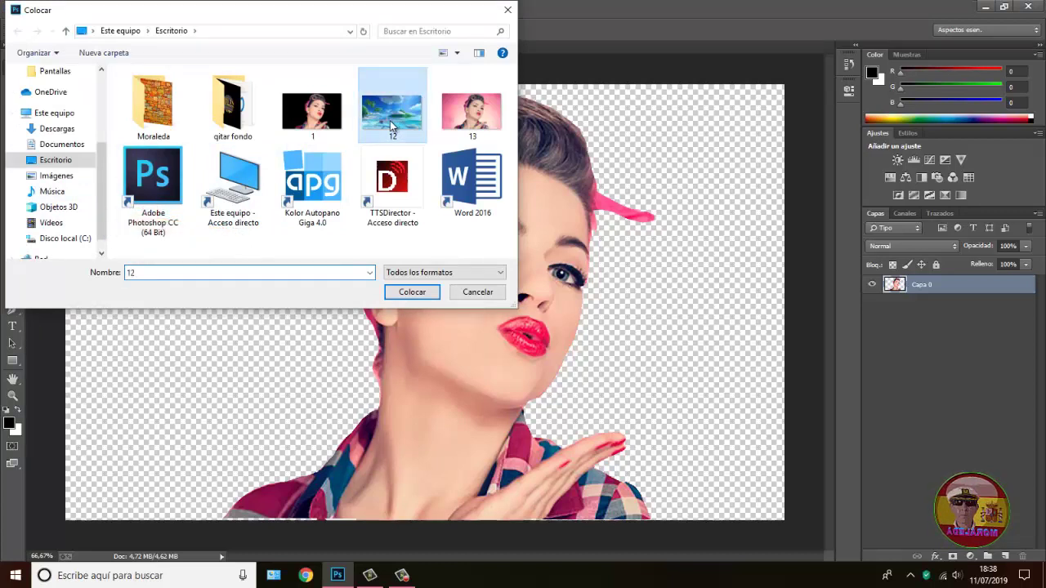
pyautogui.click(412, 294)
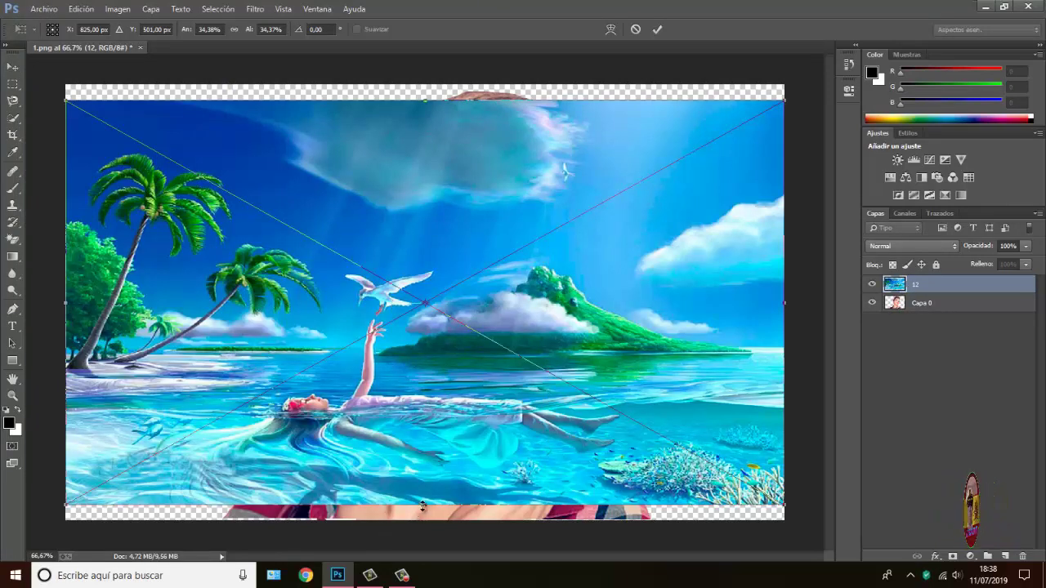
# - Stretch the placed beach image to the canvas top and bottom edges and commit
pyautogui.moveTo(424, 510); pyautogui.dragTo(425, 520)
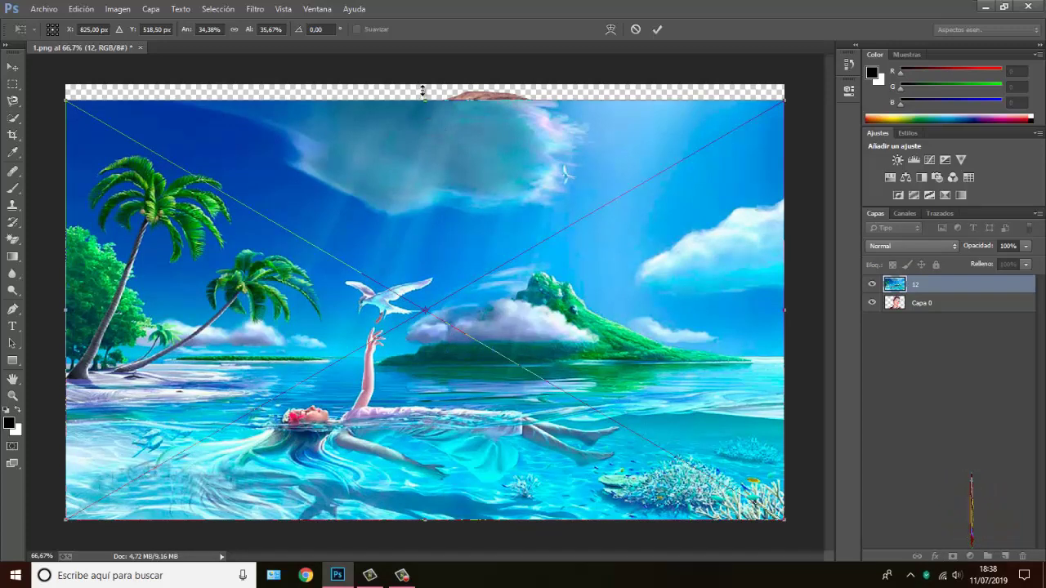
pyautogui.moveTo(422, 90); pyautogui.dragTo(424, 84)
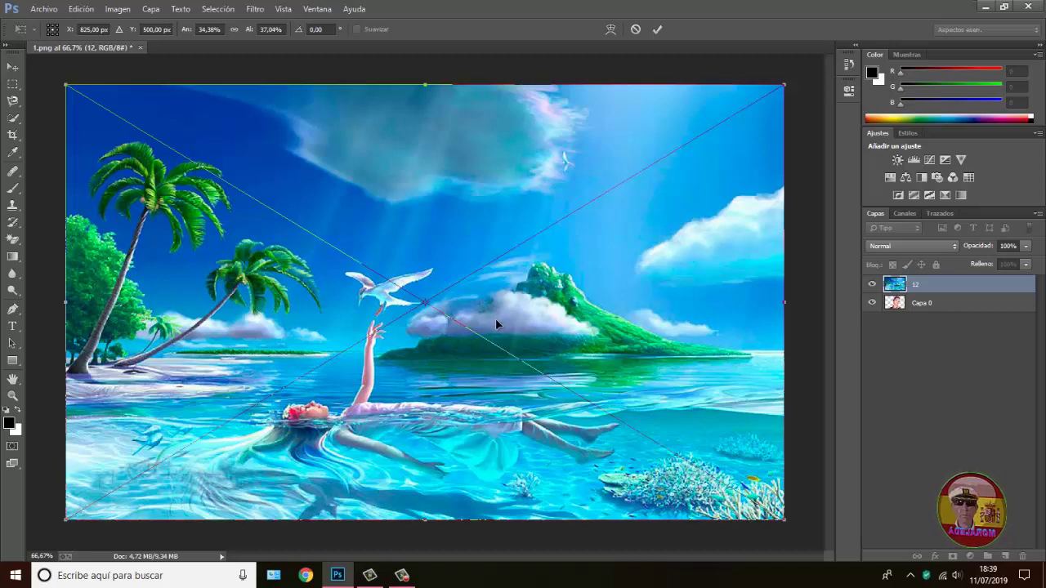
pyautogui.press('Return')
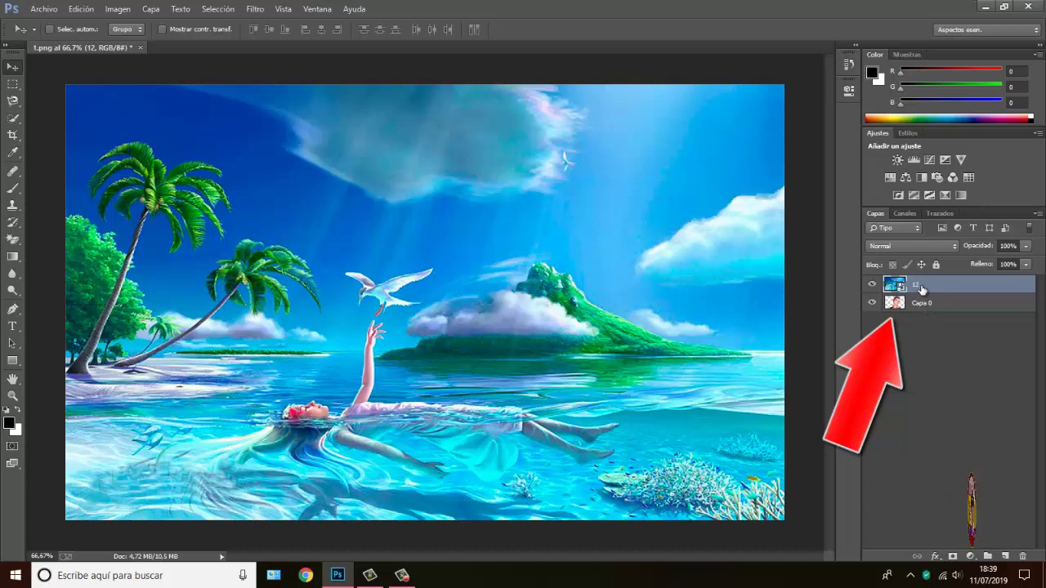
# - Move layer 12 below Capa 0 and shift the woman right of centre over the beach
pyautogui.moveTo(921, 286); pyautogui.dragTo(922, 314)
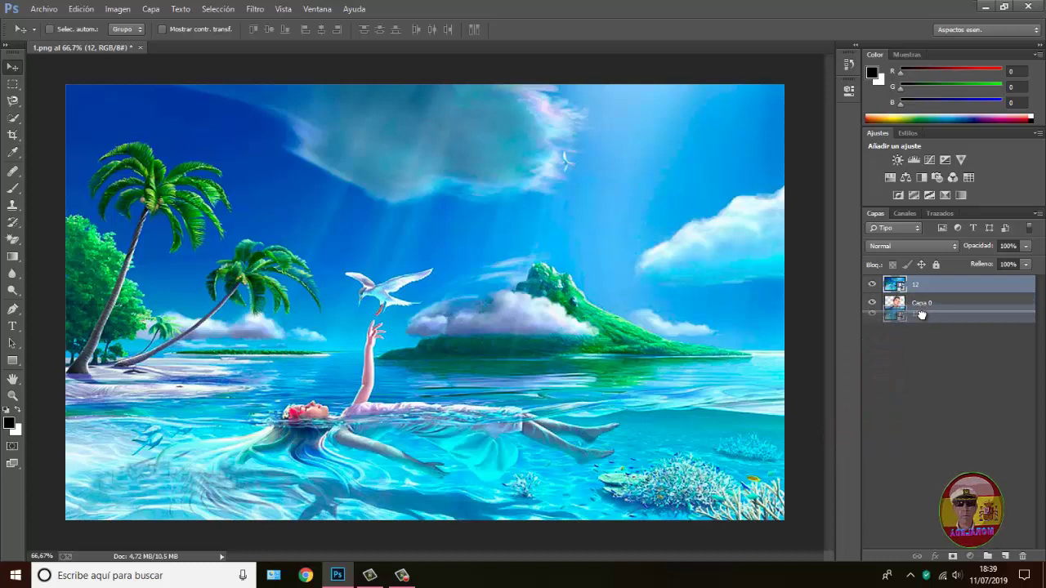
pyautogui.moveTo(922, 314); pyautogui.dragTo(923, 315)
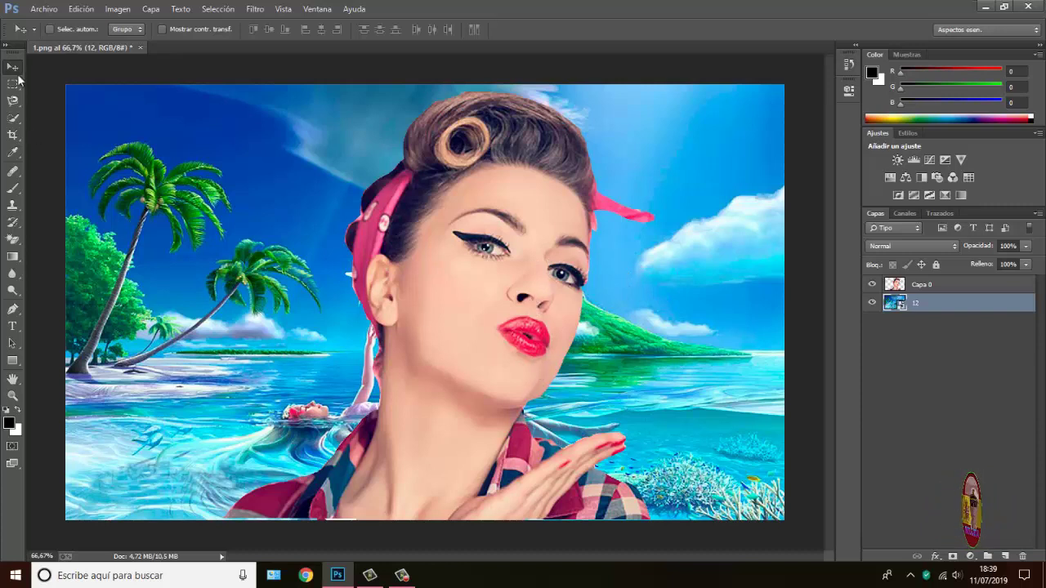
pyautogui.click(921, 286)
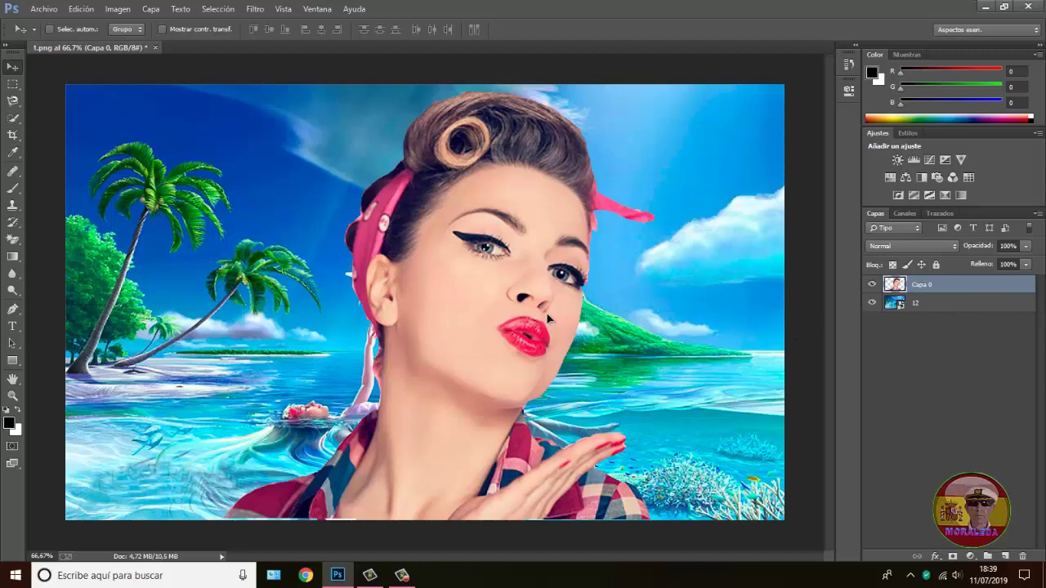
pyautogui.moveTo(499, 312)
pyautogui.mouseDown()
pyautogui.moveTo(544, 319)
pyautogui.moveTo(548, 299)
pyautogui.mouseUp()
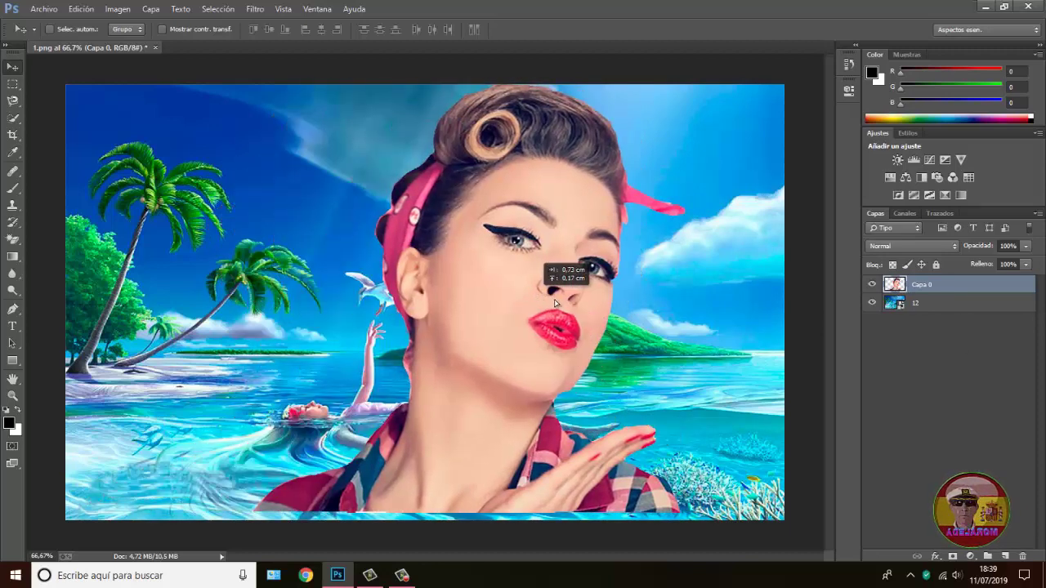
pyautogui.moveTo(396, 291); pyautogui.dragTo(562, 314)
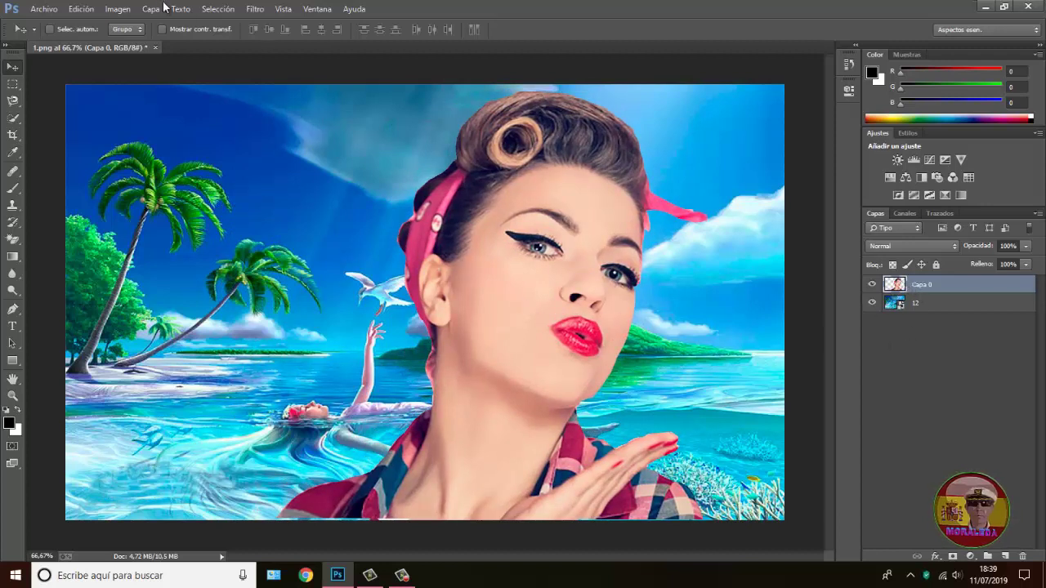
# - Save the composite as JPEG file 15 at maximum quality (12)
pyautogui.click(45, 10)
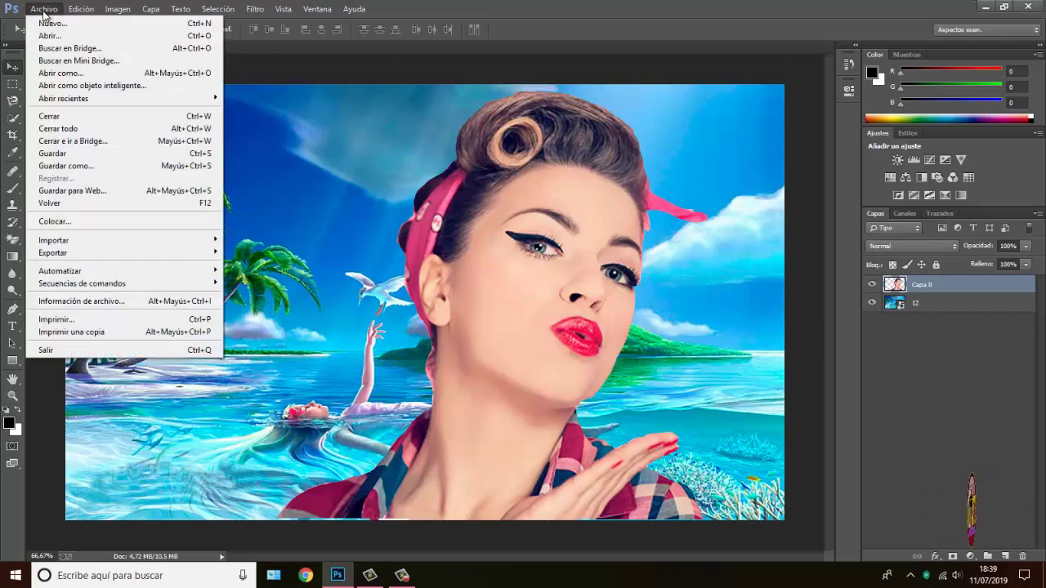
pyautogui.click(67, 169)
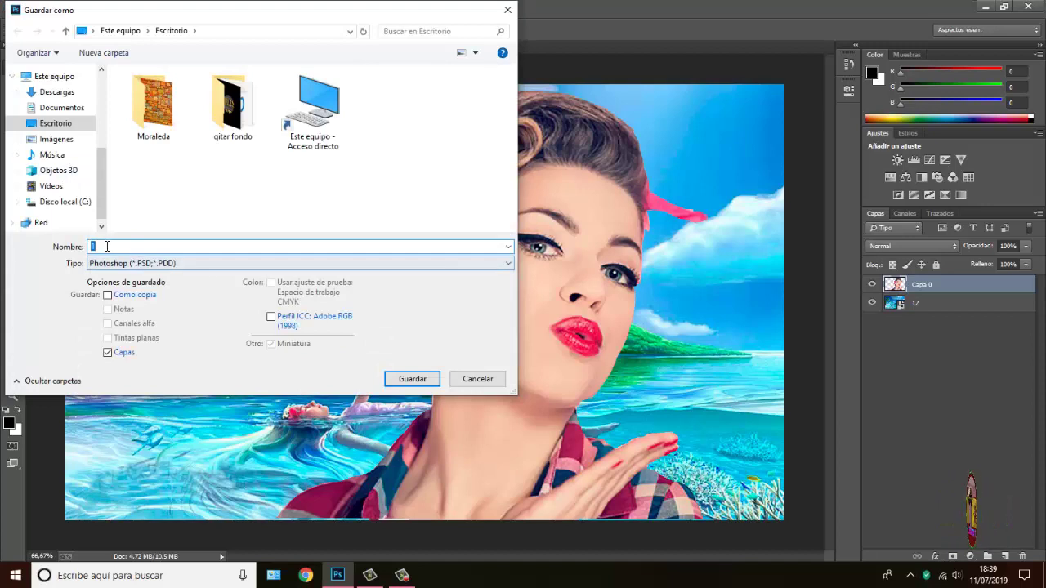
pyautogui.write('1')
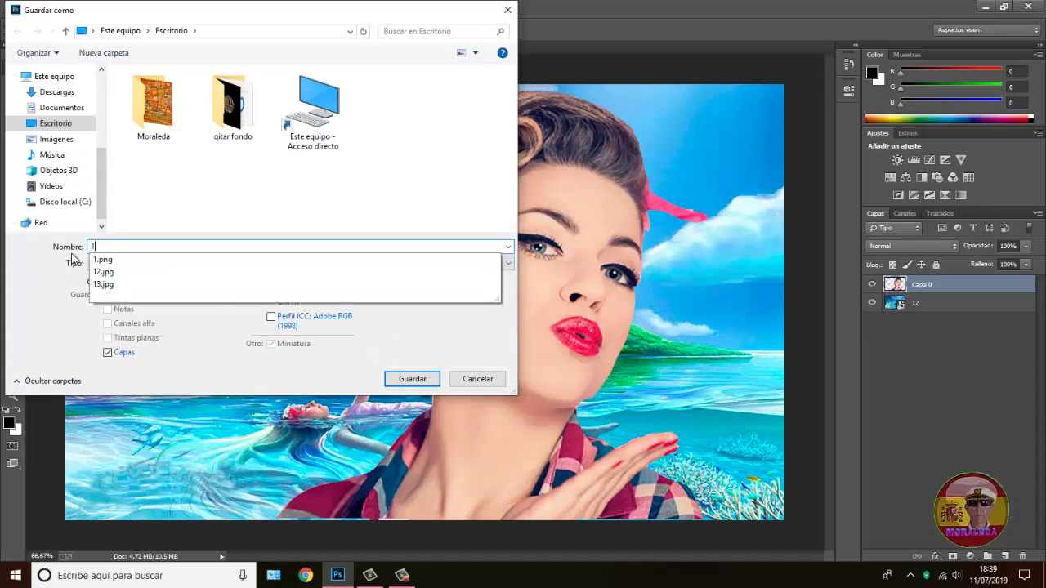
pyautogui.write('5')
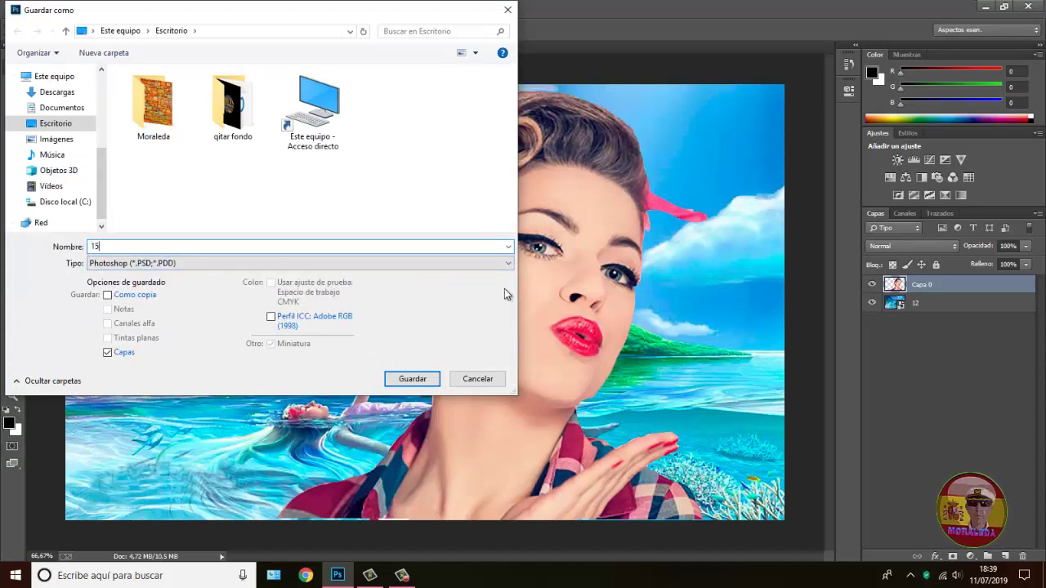
pyautogui.click(509, 264)
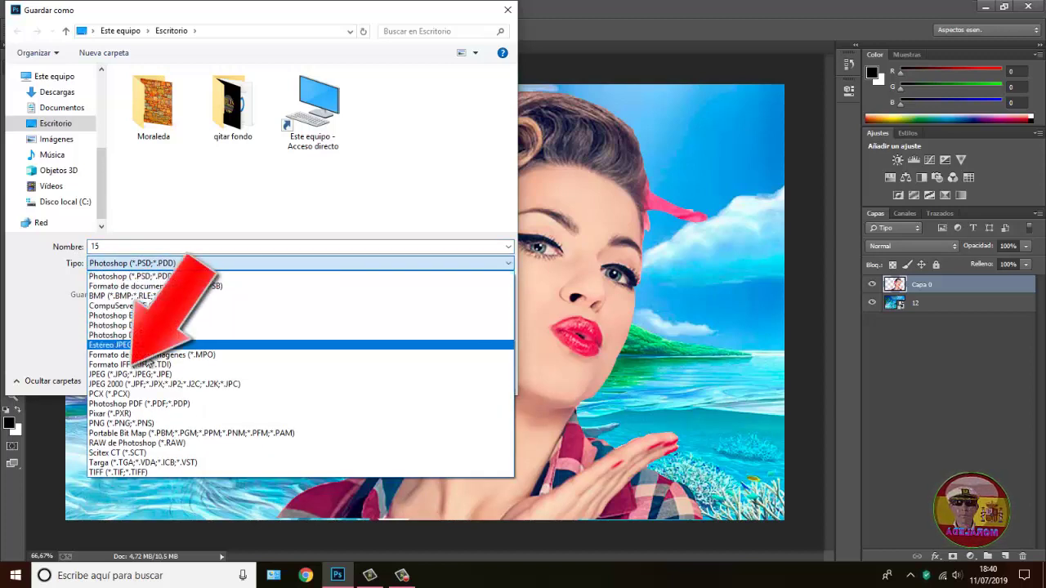
pyautogui.click(148, 374)
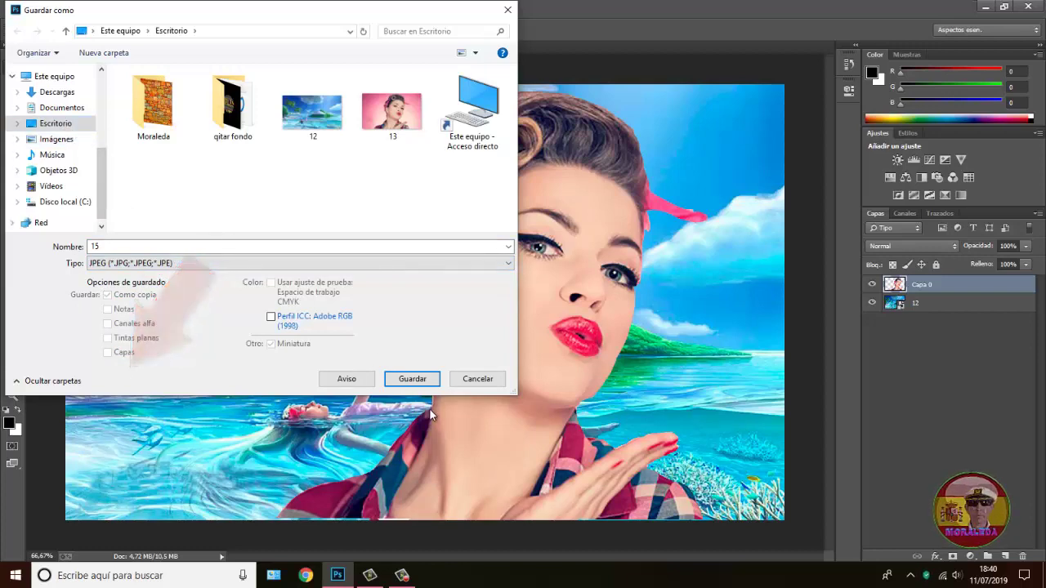
pyautogui.click(413, 380)
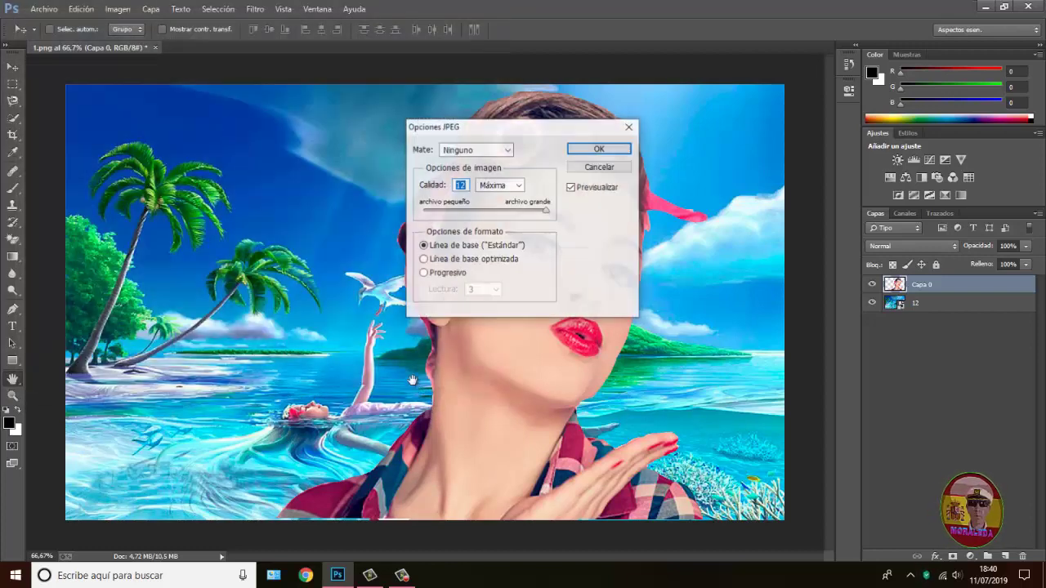
pyautogui.click(602, 151)
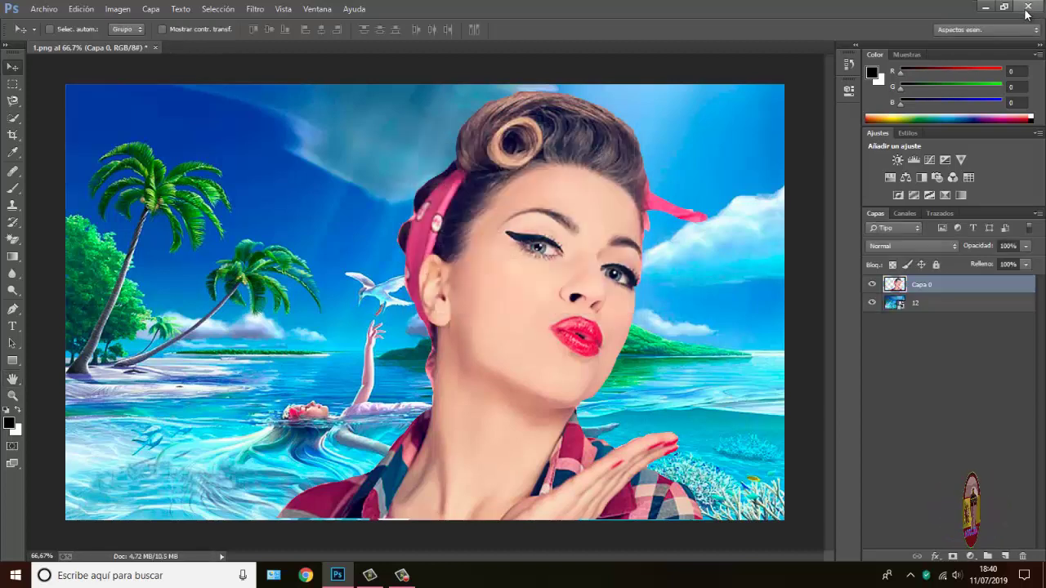
# - Preview 15.jpg from the desktop in Windows Photos, then close the viewer
pyautogui.click(986, 6)
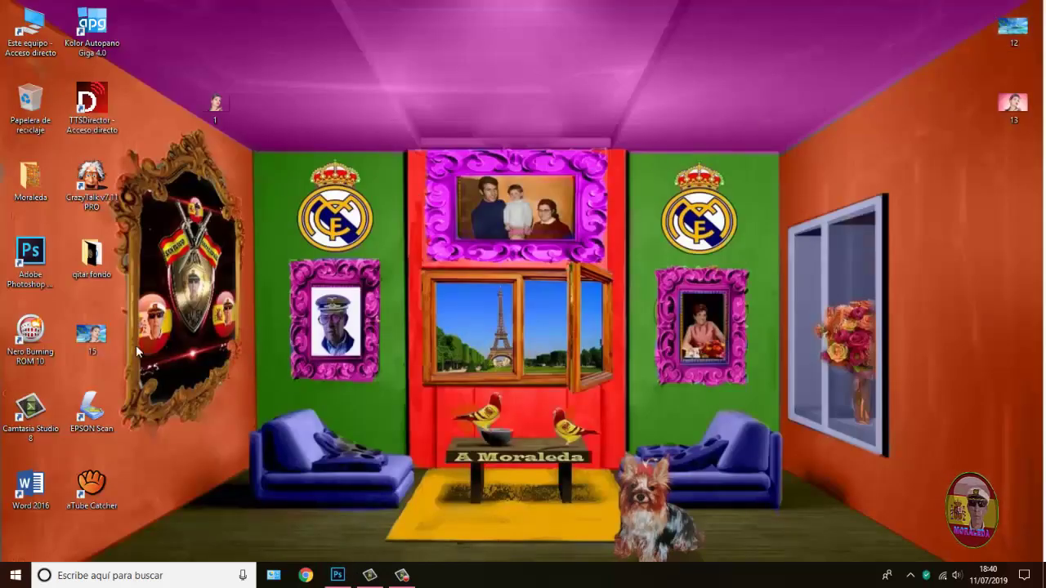
pyautogui.doubleClick(91, 336)
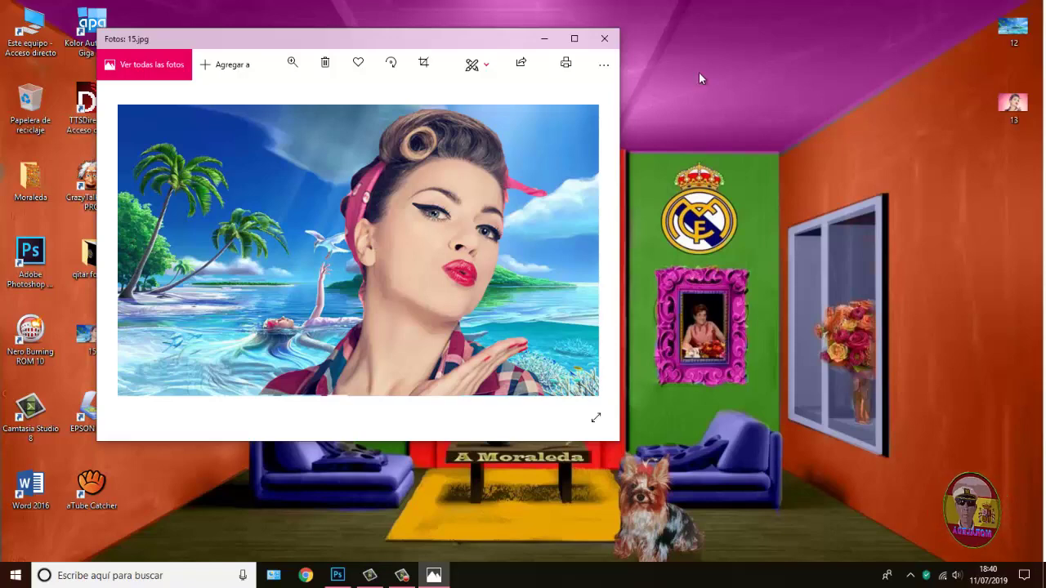
pyautogui.click(606, 40)
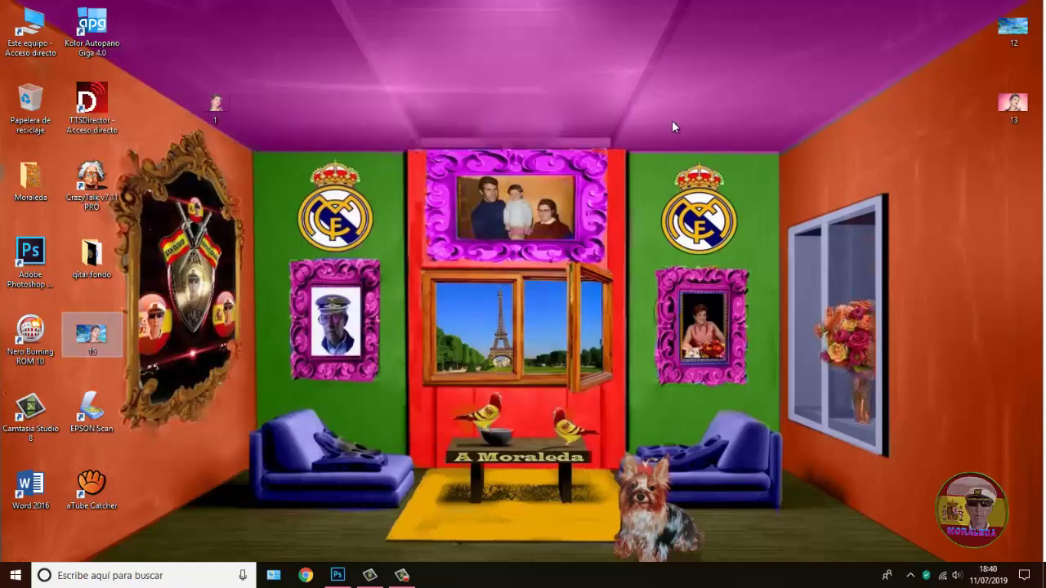